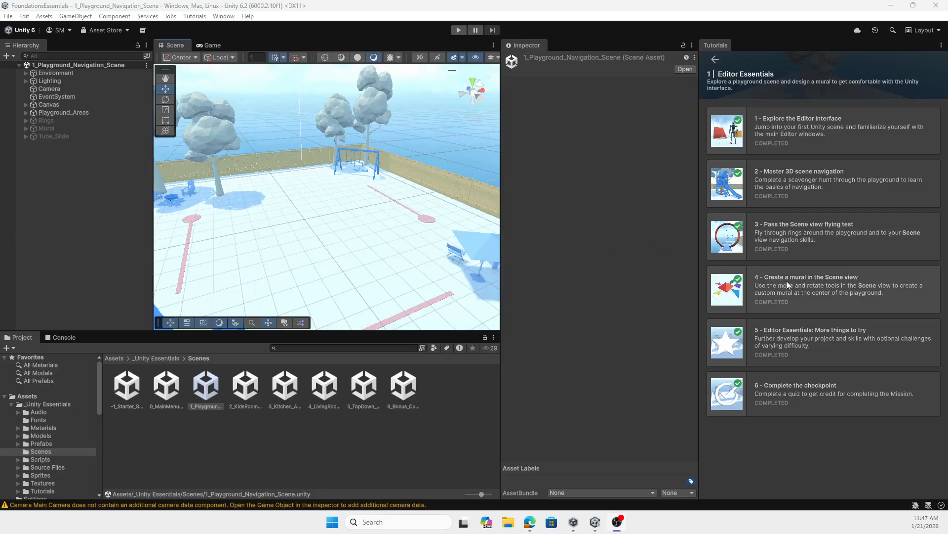
Look over the overviews of the mural and Editor interface tutorials, ending at the Editor Essentials tutorial list.
{"action": "left_click", "coordinate": [819, 286]}
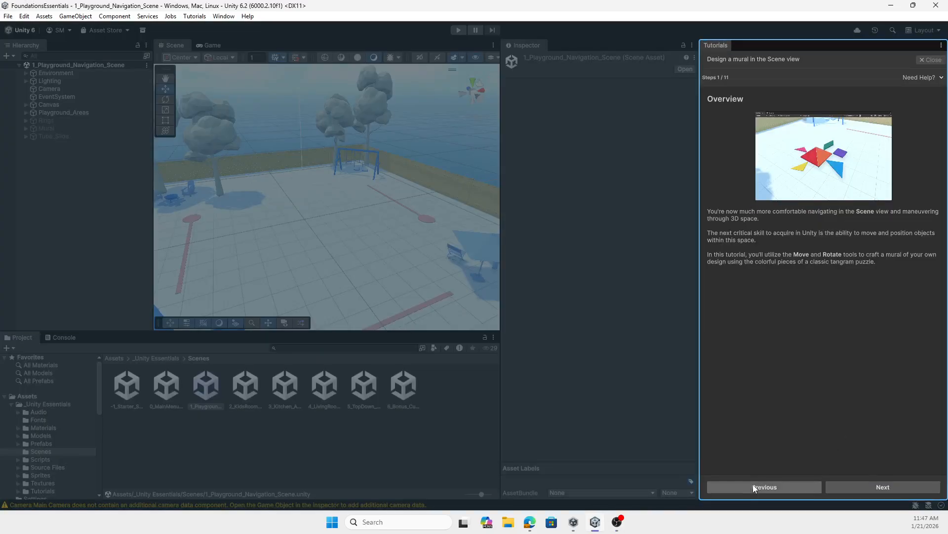
{"action": "left_click", "coordinate": [766, 486]}
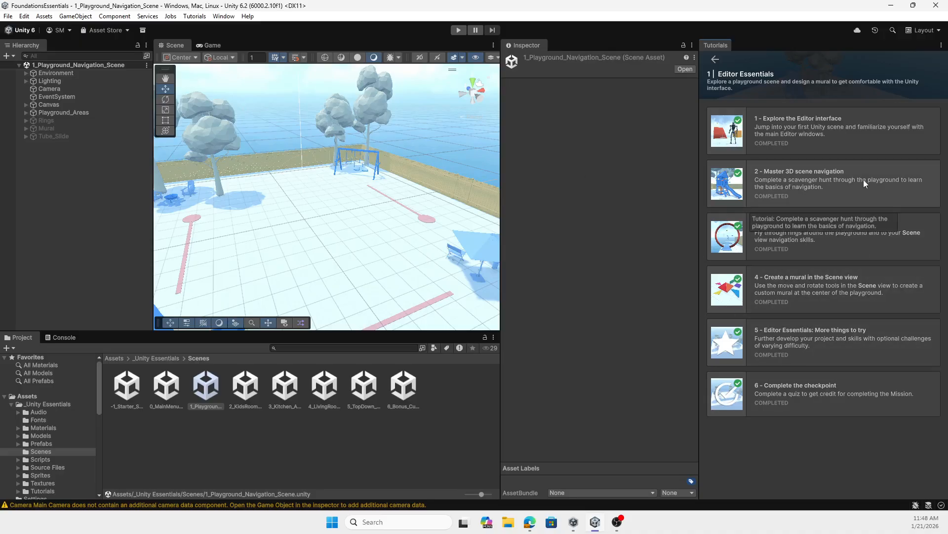
{"action": "left_click", "coordinate": [715, 61]}
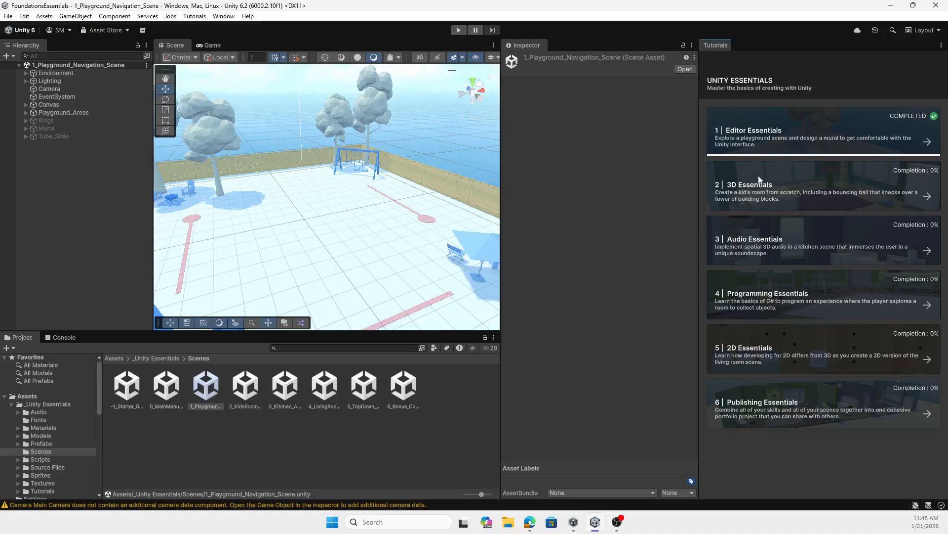
{"action": "left_click", "coordinate": [775, 139]}
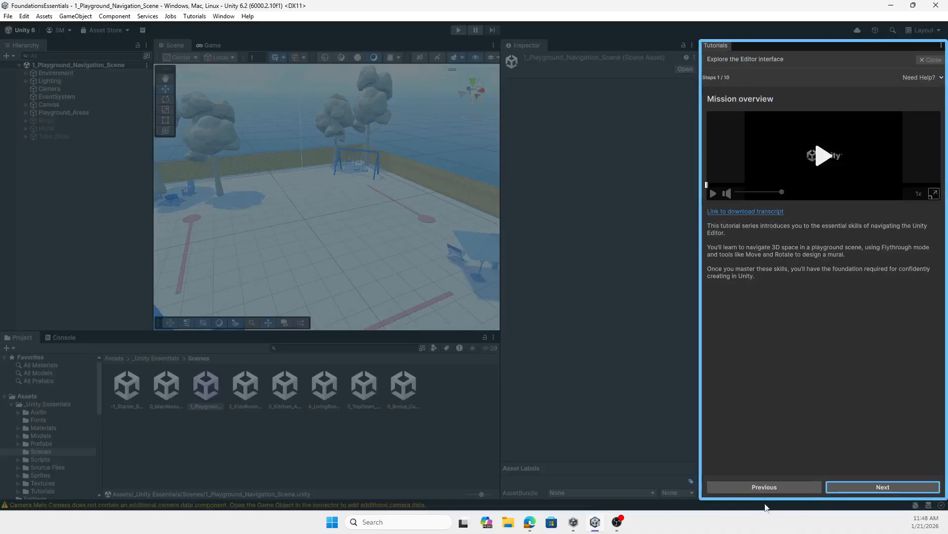
{"action": "left_click", "coordinate": [766, 483]}
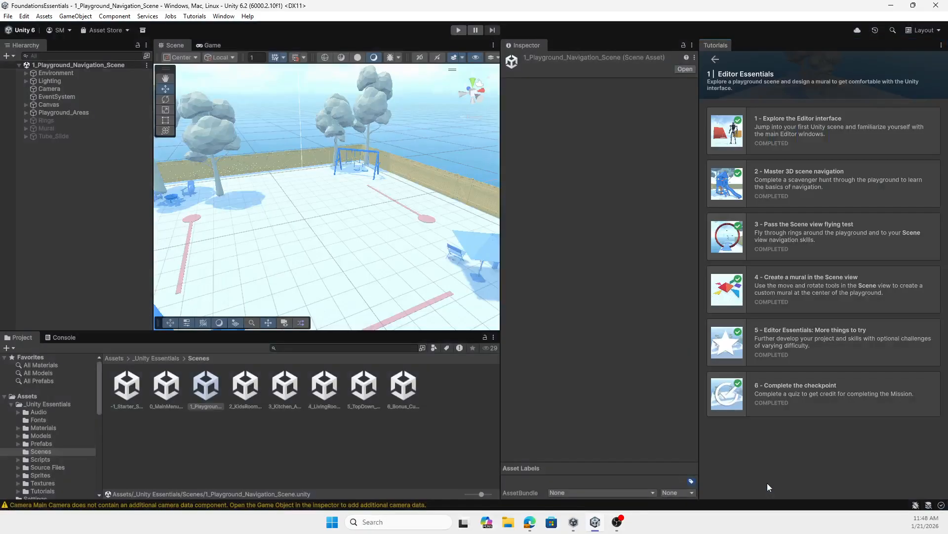
Place the Barstool_29in_KN001 prefab from the Kitchen prefabs folder in the playground at about X -1.37, Y 3.80, Z 6.89.
{"action": "left_click", "coordinate": [158, 357]}
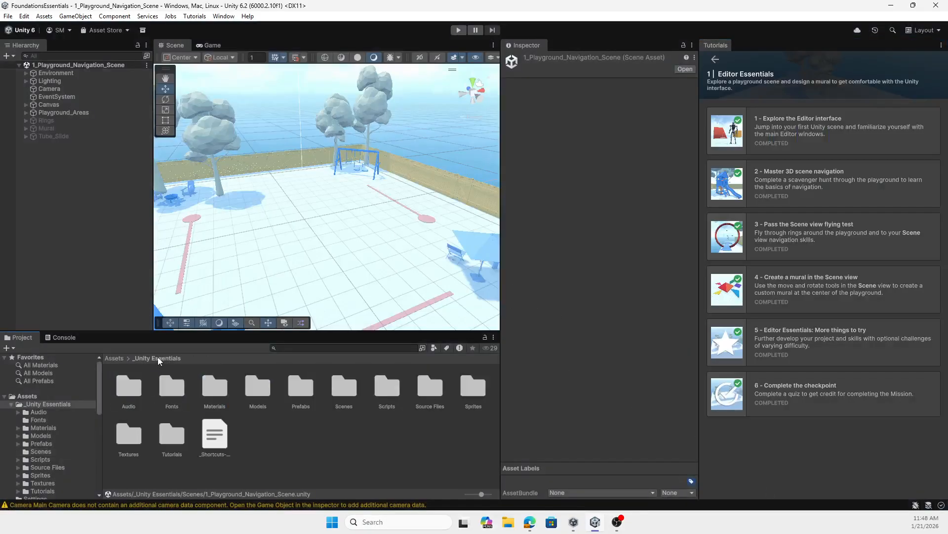
{"action": "double_click", "coordinate": [301, 387]}
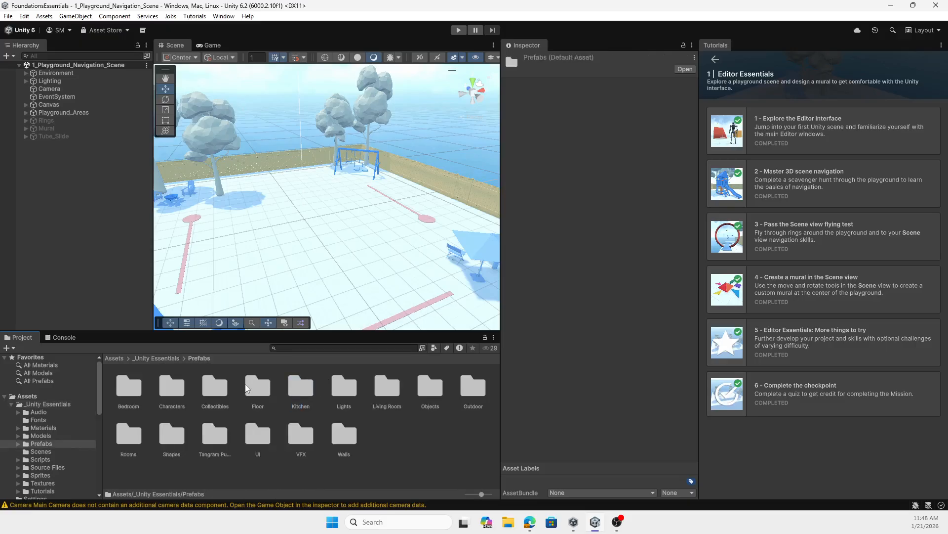
{"action": "double_click", "coordinate": [258, 386]}
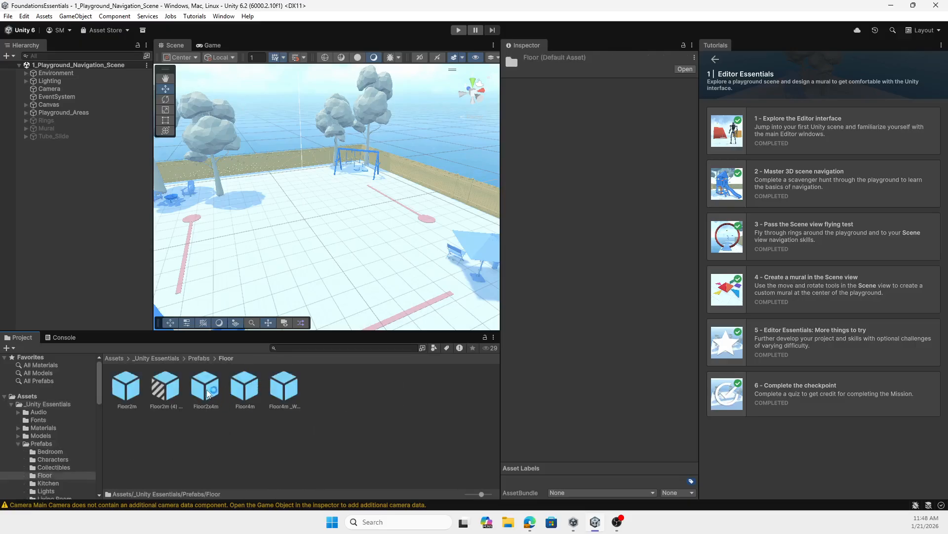
{"action": "left_click", "coordinate": [199, 357]}
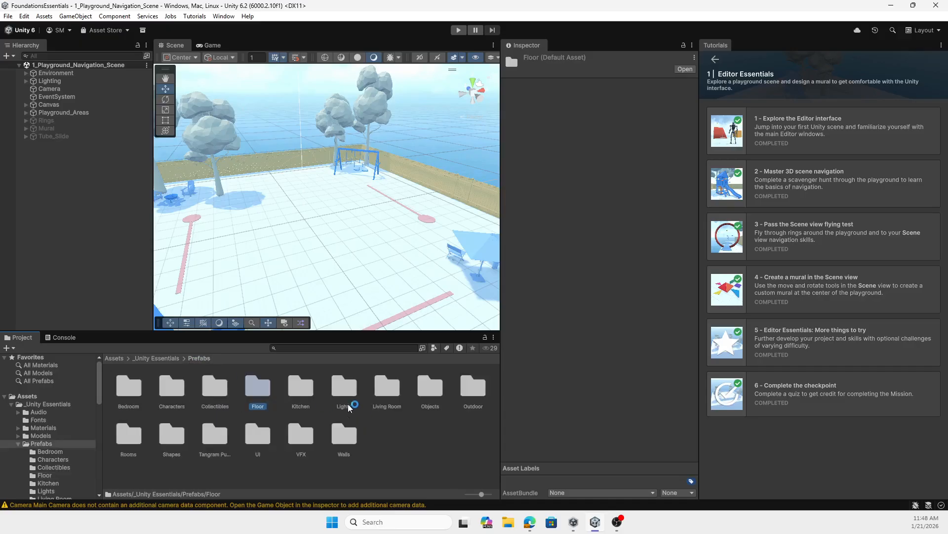
{"action": "left_click", "coordinate": [312, 391]}
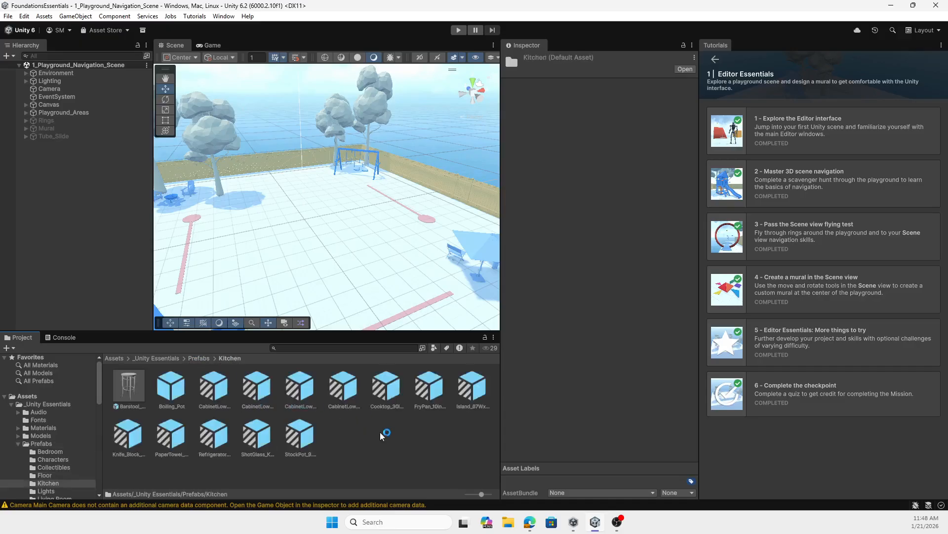
{"action": "left_click_drag", "start_coordinate": [132, 379], "coordinate": [262, 190]}
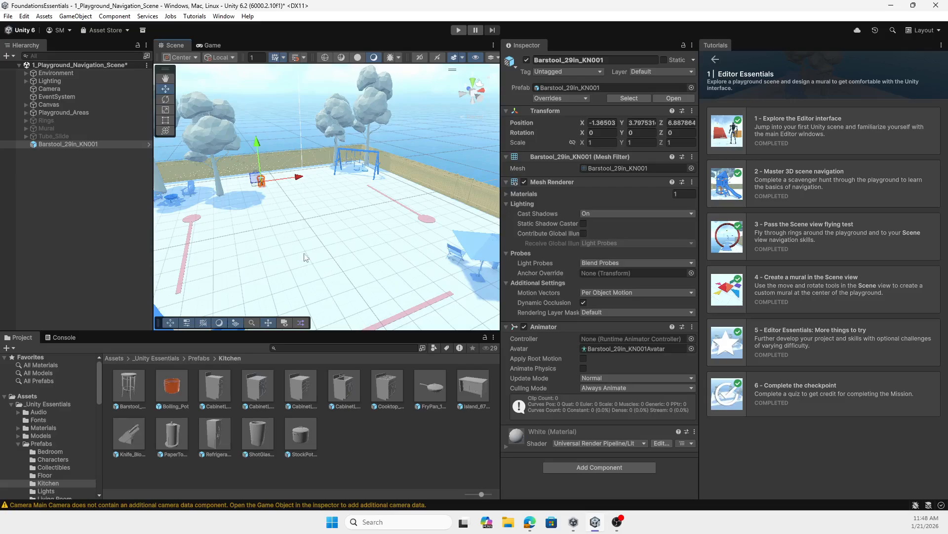
Reopen the 1_Playground_Navigation_Scene from the Scenes folder, saving the modified scene.
{"action": "left_click", "coordinate": [199, 358]}
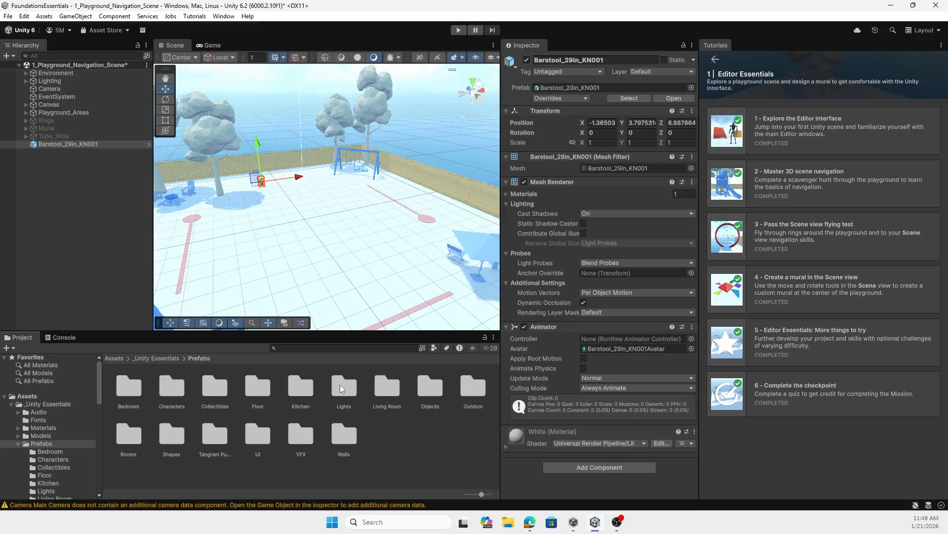
{"action": "left_click", "coordinate": [168, 358]}
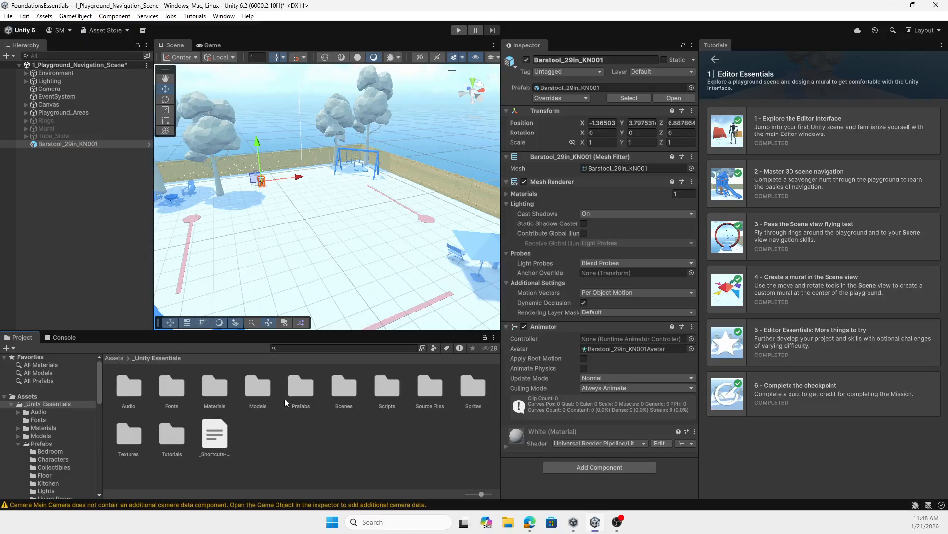
{"action": "double_click", "coordinate": [345, 392]}
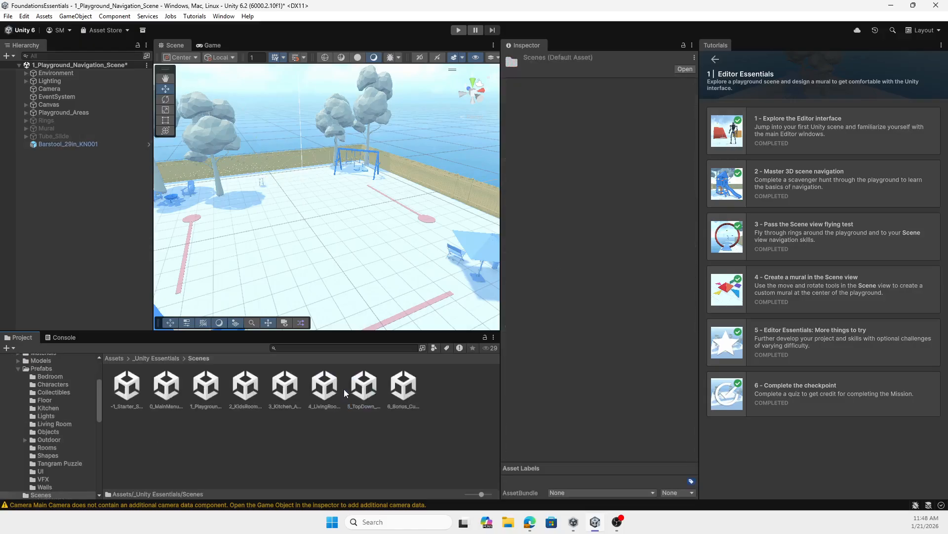
{"action": "double_click", "coordinate": [207, 387]}
{"action": "left_click", "coordinate": [467, 280]}
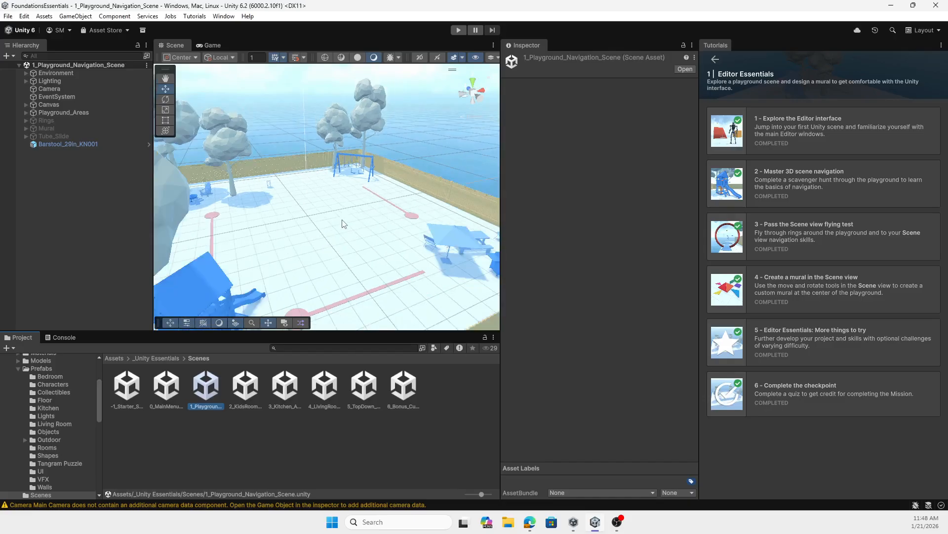
Activate the disabled Mural object in the playground scene.
{"action": "scroll", "coordinate": [345, 224], "scroll_direction": "down", "scroll_amount": 6}
{"action": "scroll", "coordinate": [344, 224], "scroll_direction": "up", "scroll_amount": 5}
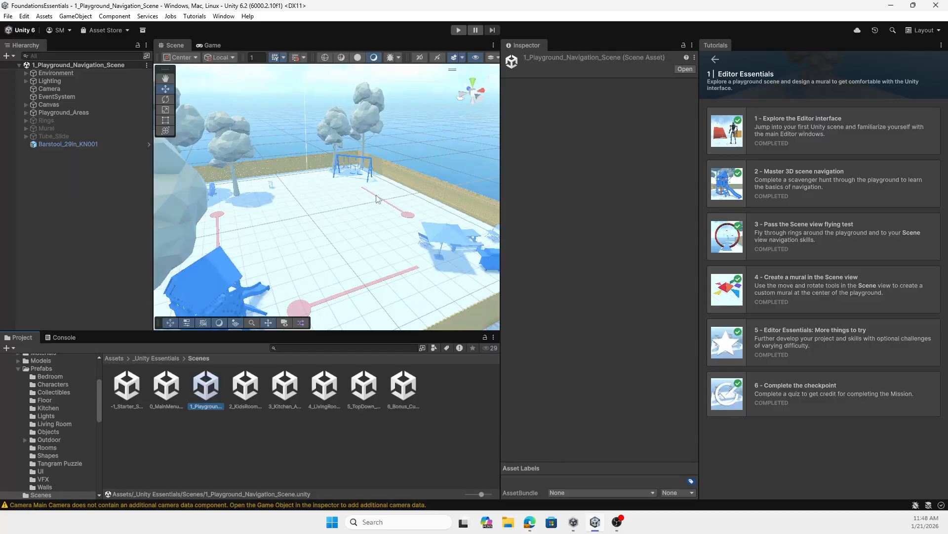
{"action": "left_click", "coordinate": [48, 128]}
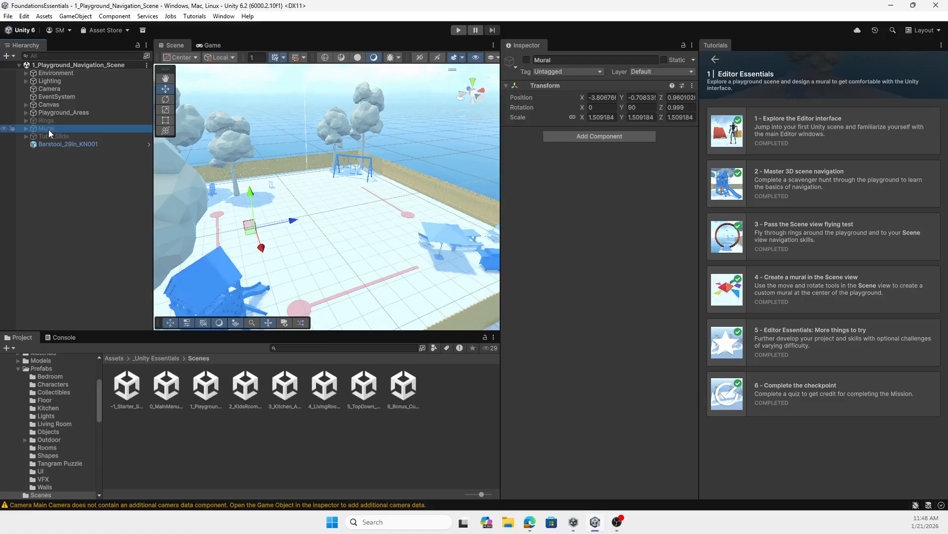
{"action": "left_click", "coordinate": [526, 61]}
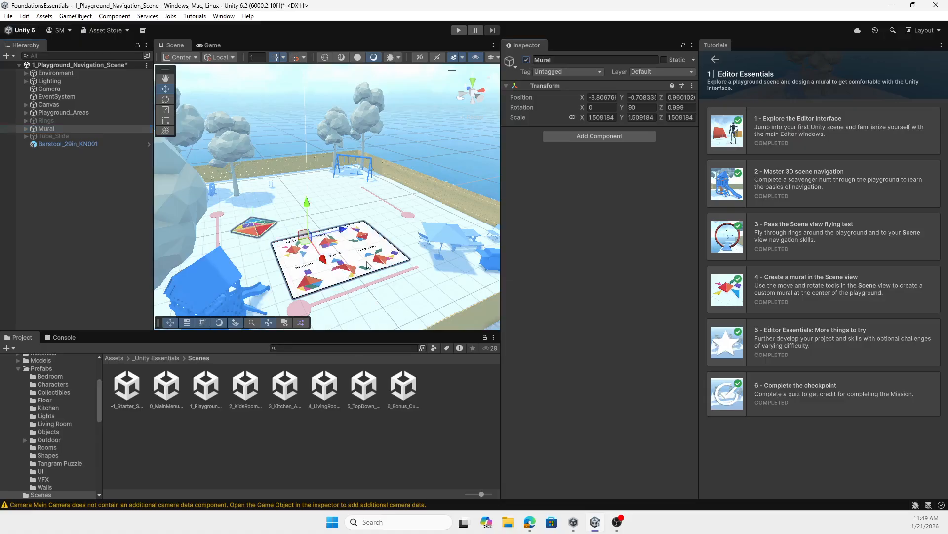
Move the large red triangle away from the other tangram pieces to about X 0.32, Y 0.79, Z -1.91.
{"action": "right_click_drag", "start_coordinate": [360, 261], "coordinate": [337, 257]}
{"action": "scroll", "coordinate": [360, 270], "scroll_direction": "up", "scroll_amount": 3}
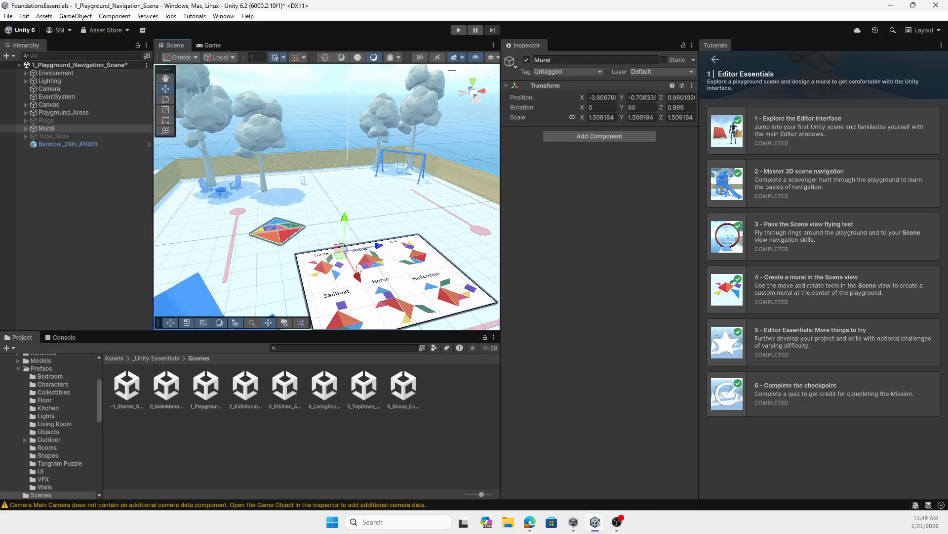
{"action": "left_click", "coordinate": [167, 79]}
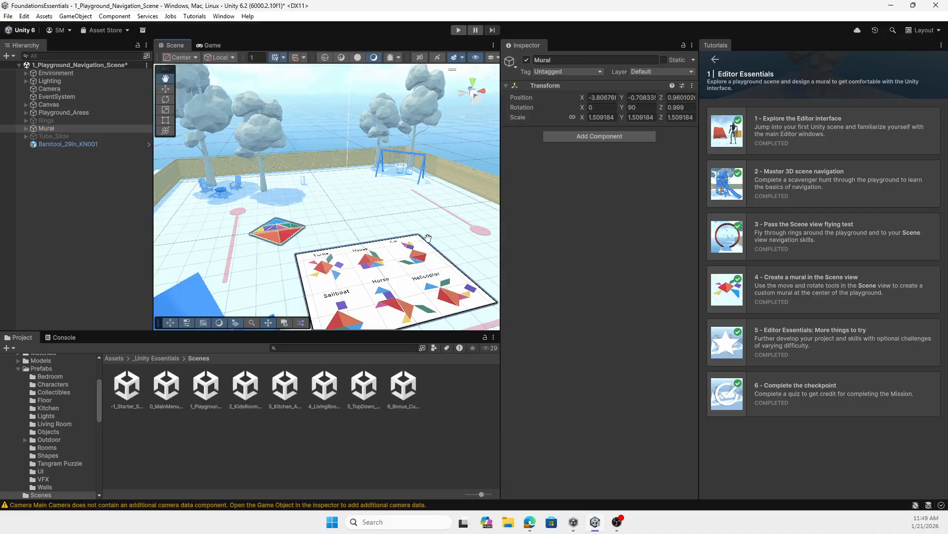
{"action": "left_click_drag", "start_coordinate": [400, 228], "coordinate": [302, 272]}
{"action": "left_click", "coordinate": [170, 93]}
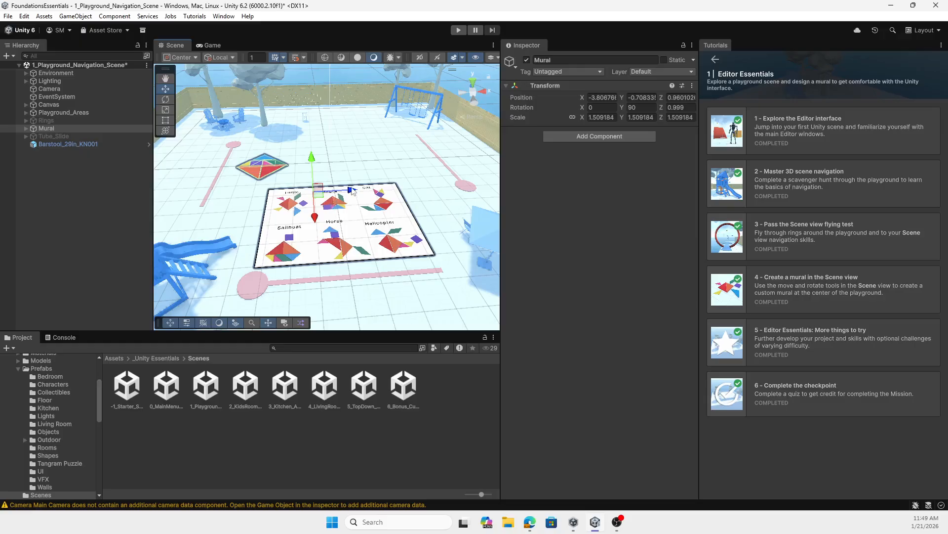
{"action": "middle_click_drag", "start_coordinate": [355, 212], "coordinate": [348, 251]}
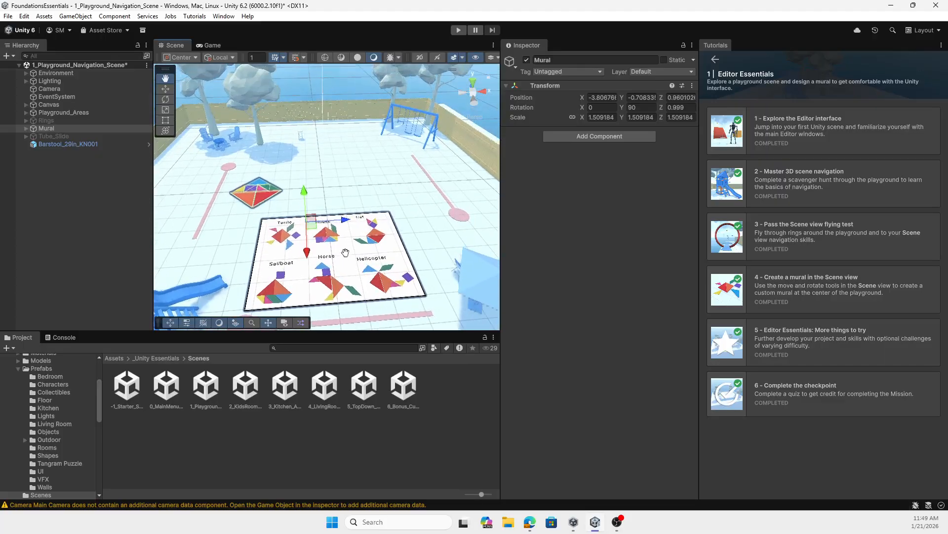
{"action": "left_click", "coordinate": [267, 200]}
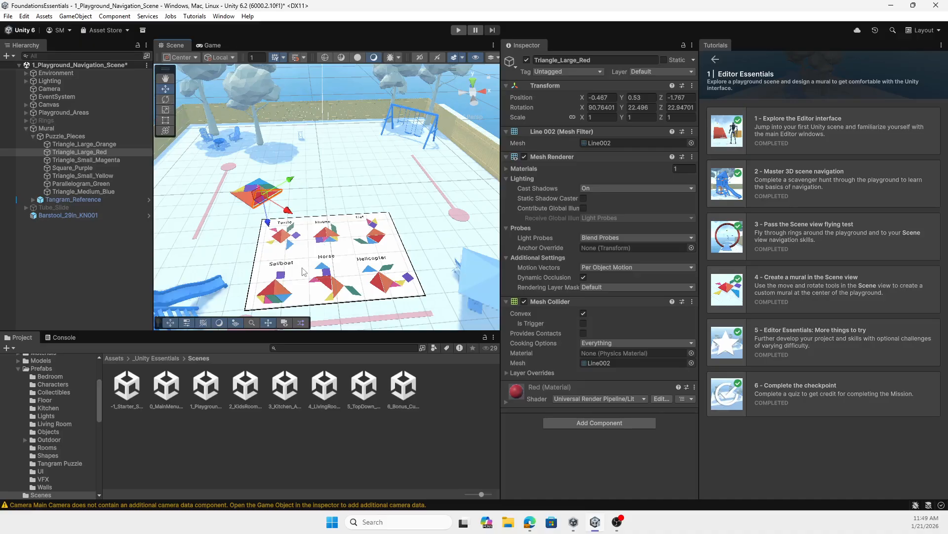
{"action": "scroll", "coordinate": [305, 272], "scroll_direction": "up", "scroll_amount": 3}
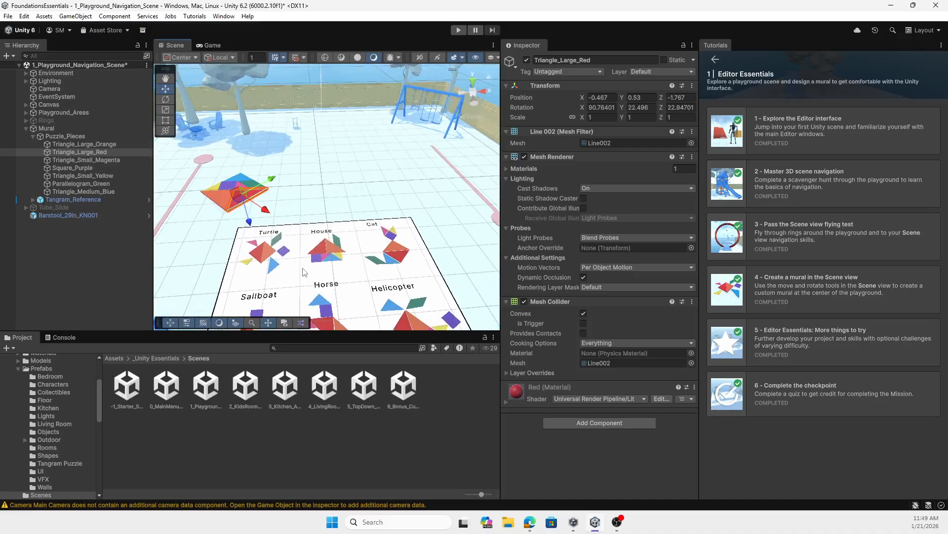
{"action": "scroll", "coordinate": [305, 272], "scroll_direction": "up", "scroll_amount": 1}
{"action": "middle_click_drag", "start_coordinate": [269, 252], "coordinate": [372, 231]}
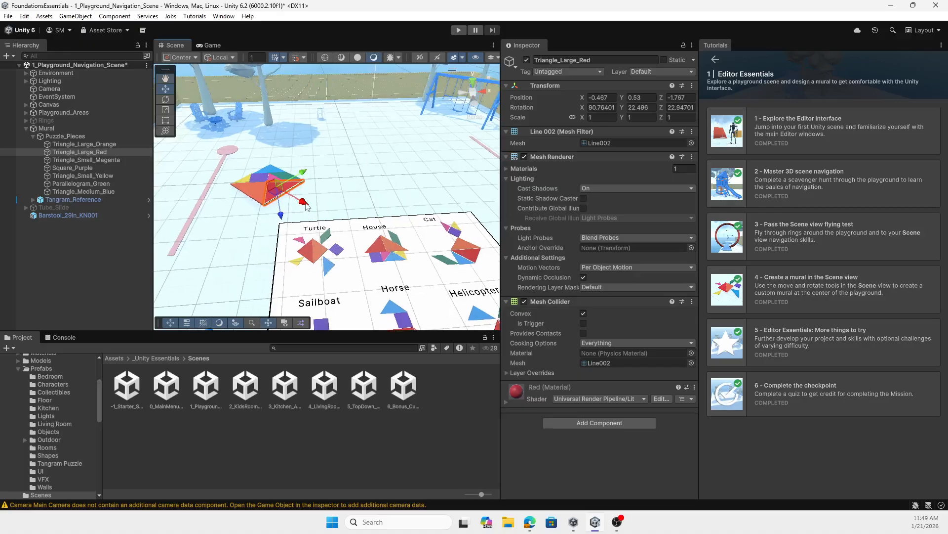
{"action": "left_click_drag", "start_coordinate": [304, 205], "coordinate": [328, 217]}
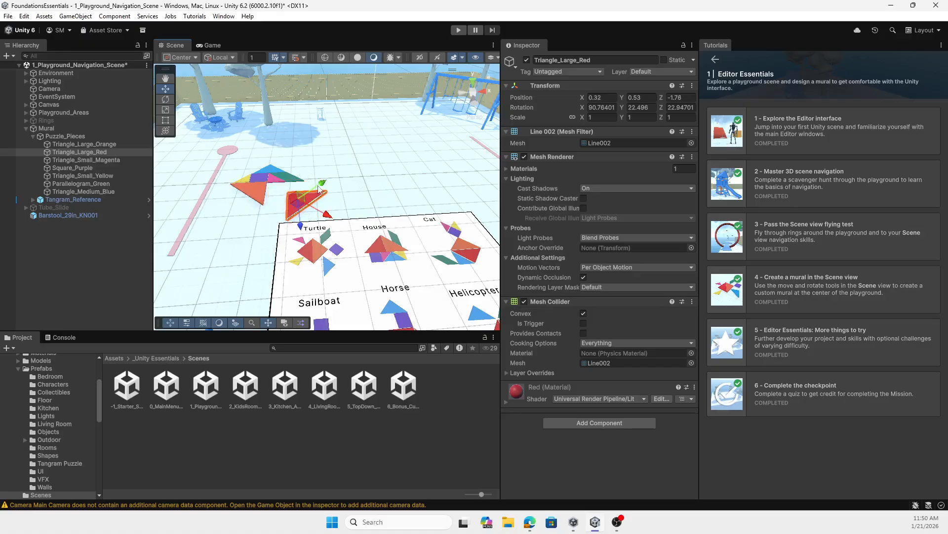
{"action": "mouse_move", "coordinate": [320, 185]}
{"action": "left_mouse_down"}
{"action": "mouse_move", "coordinate": [336, 176]}
{"action": "mouse_move", "coordinate": [317, 187]}
{"action": "left_mouse_up"}
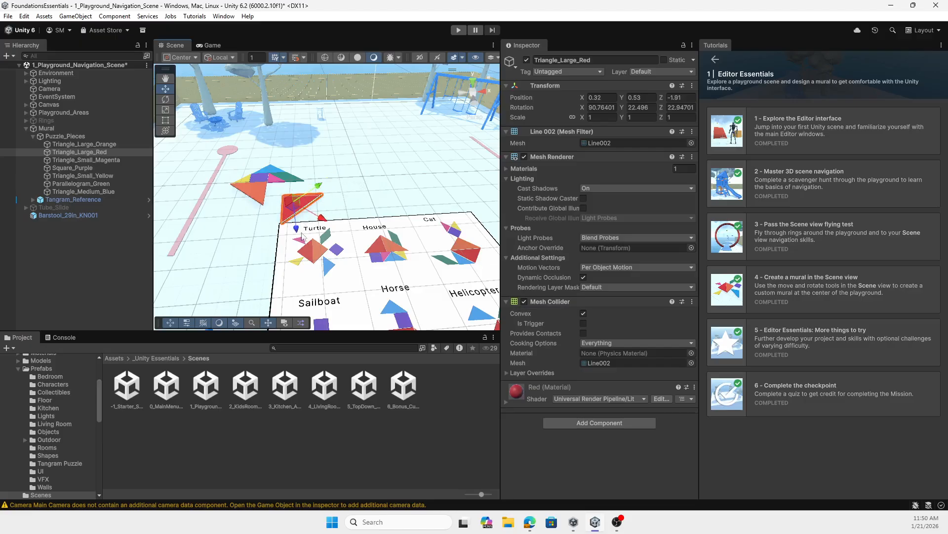
{"action": "left_click_drag", "start_coordinate": [296, 230], "coordinate": [294, 229]}
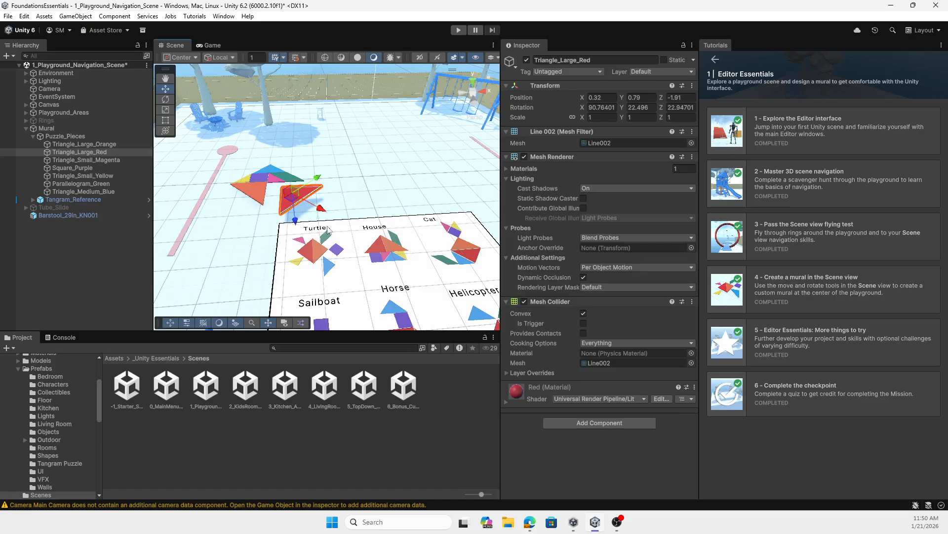
Rotate the large red triangle to about 71° around Z and move it to about X 0.75, Y 0.78, Z -1.29.
{"action": "left_click", "coordinate": [166, 99]}
{"action": "left_click_drag", "start_coordinate": [315, 213], "coordinate": [344, 139]}
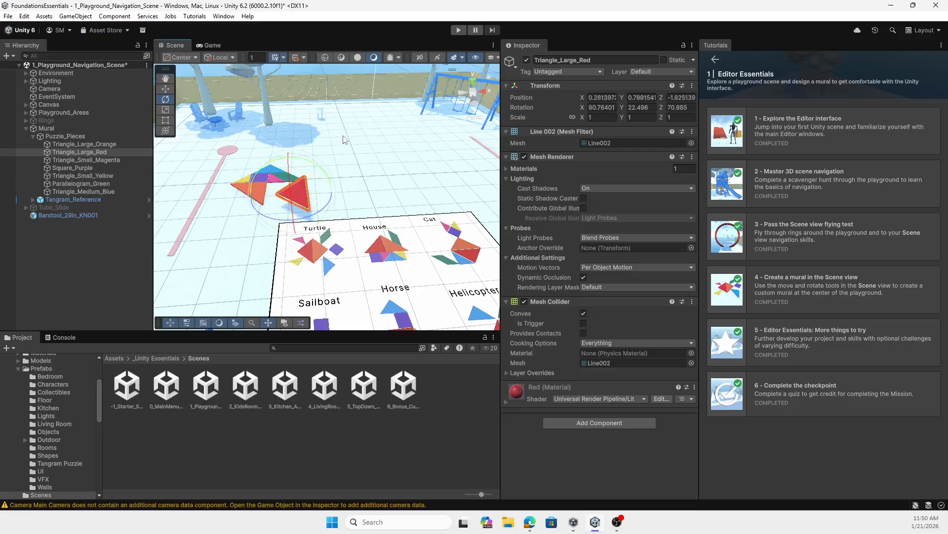
{"action": "left_click", "coordinate": [165, 89]}
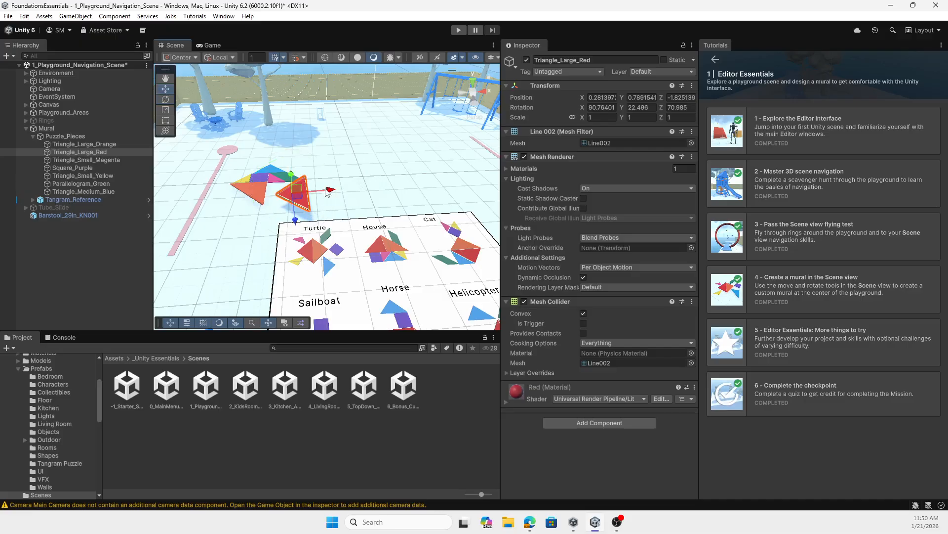
{"action": "left_click_drag", "start_coordinate": [333, 194], "coordinate": [359, 196]}
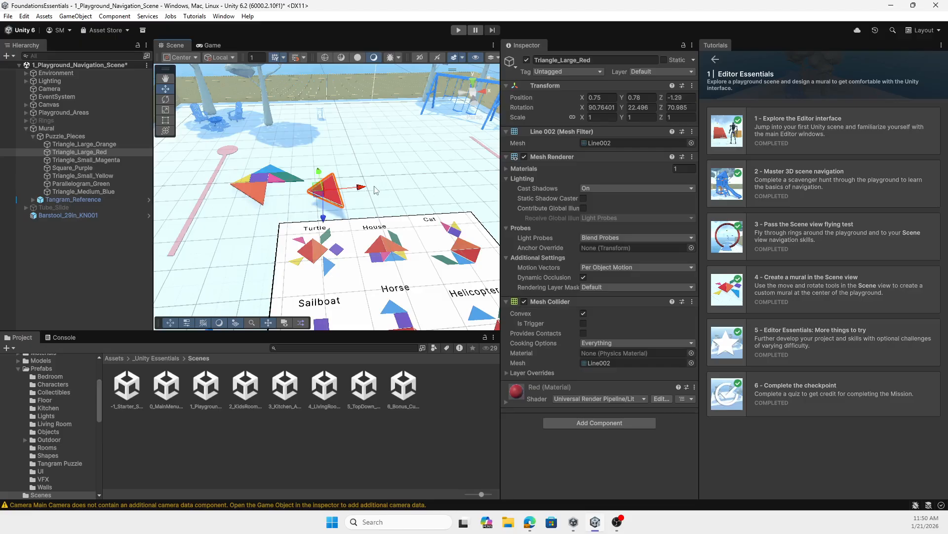
Move the large orange triangle against the large red one at about X 0.96, Y 0.56, Z -0.68, rotated about 137° around Z.
{"action": "left_click", "coordinate": [257, 196]}
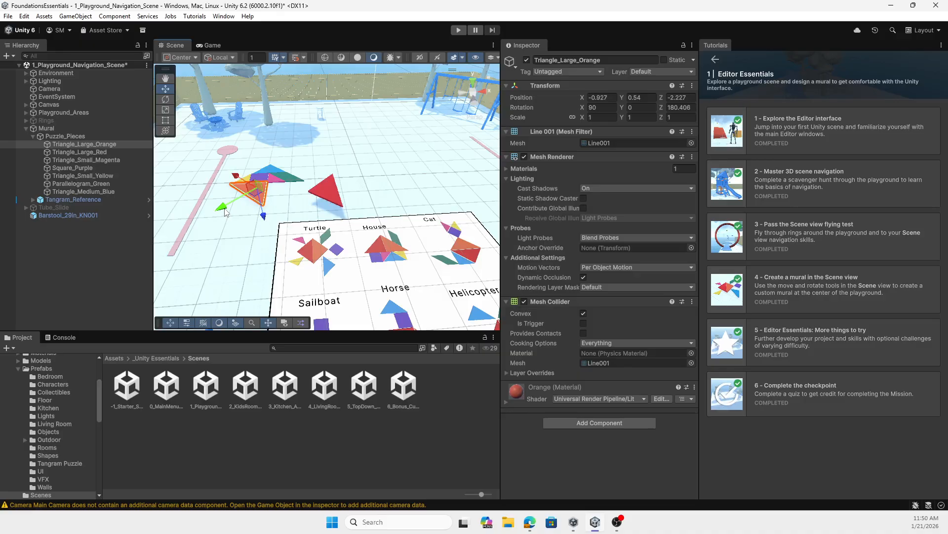
{"action": "mouse_move", "coordinate": [224, 209]}
{"action": "left_mouse_down"}
{"action": "mouse_move", "coordinate": [399, 171]}
{"action": "mouse_move", "coordinate": [356, 169]}
{"action": "left_mouse_up"}
{"action": "left_click", "coordinate": [165, 99]}
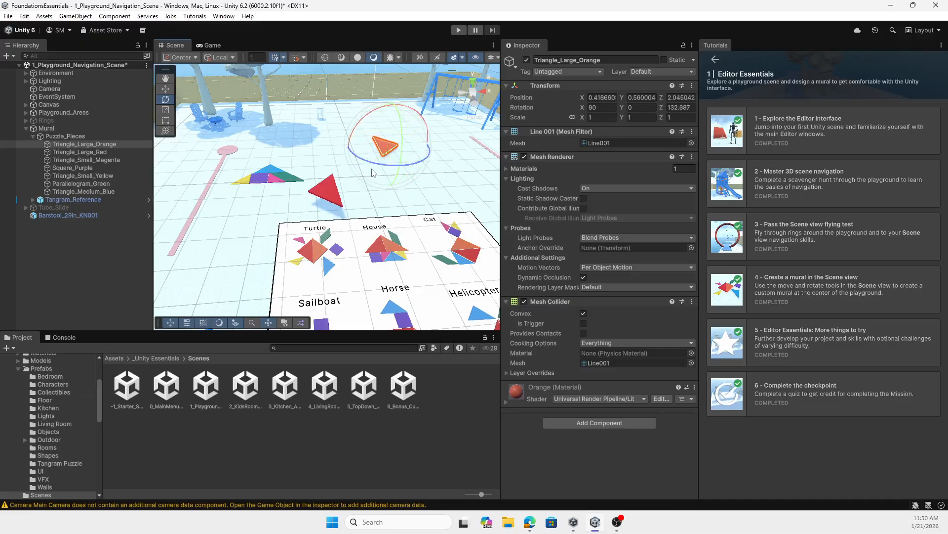
{"action": "left_click", "coordinate": [166, 89]}
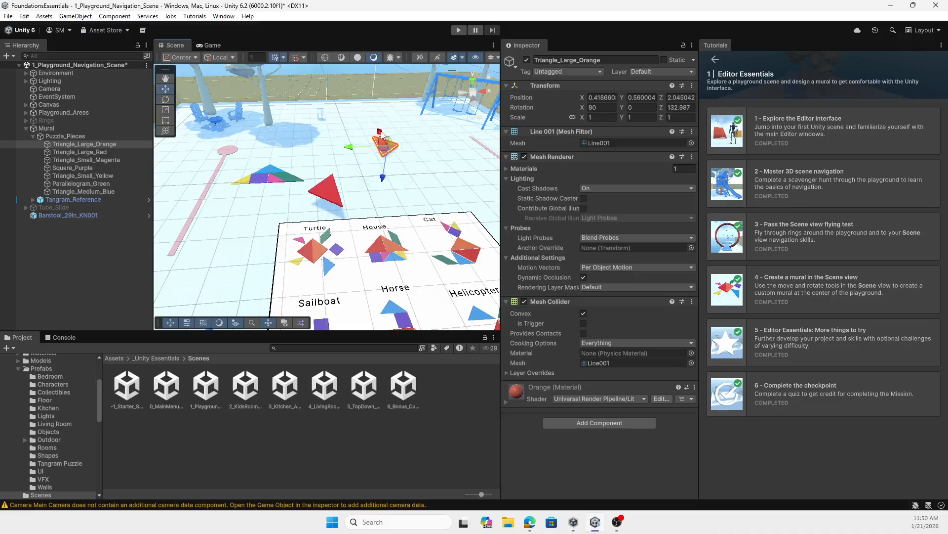
{"action": "left_click_drag", "start_coordinate": [382, 135], "coordinate": [351, 170]}
{"action": "key", "text": "e"}
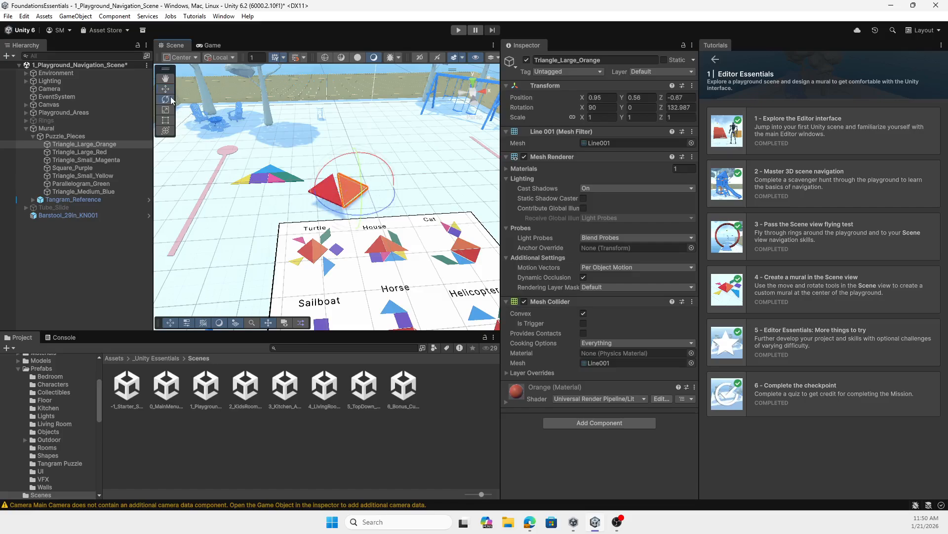
{"action": "left_click_drag", "start_coordinate": [378, 213], "coordinate": [385, 213]}
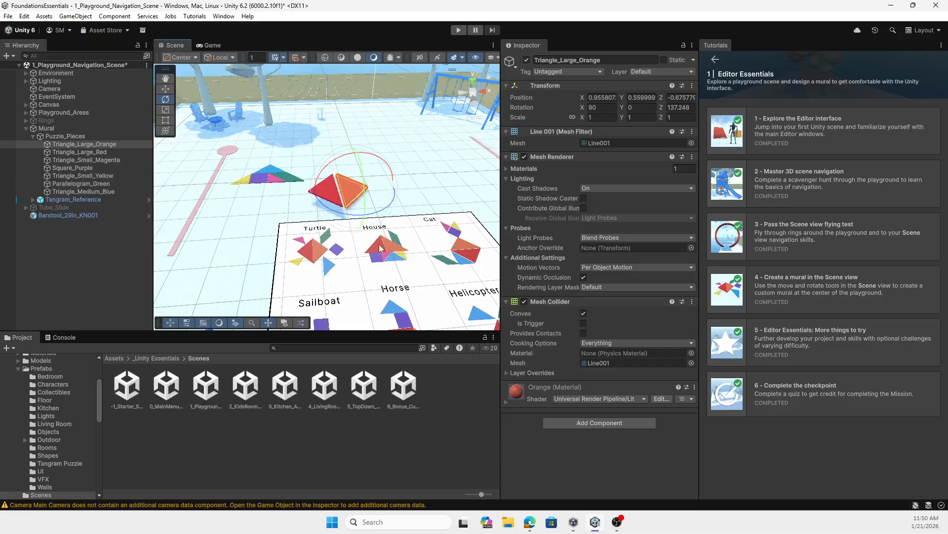
Capture a screenshot of the Scene view with the joined red and orange triangles and the tangram reference sheet.
{"action": "scroll", "coordinate": [378, 250], "scroll_direction": "down", "scroll_amount": 1}
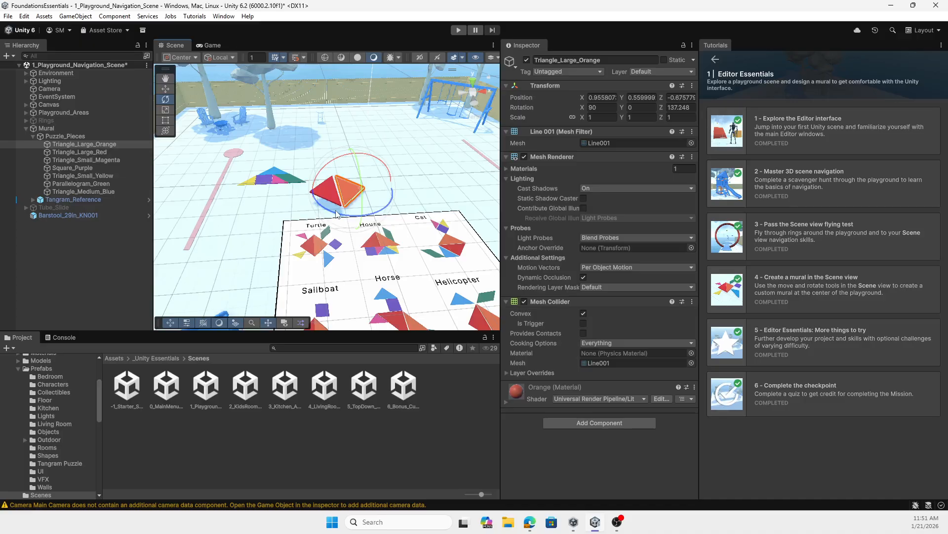
{"action": "key", "text": "super+shift+s"}
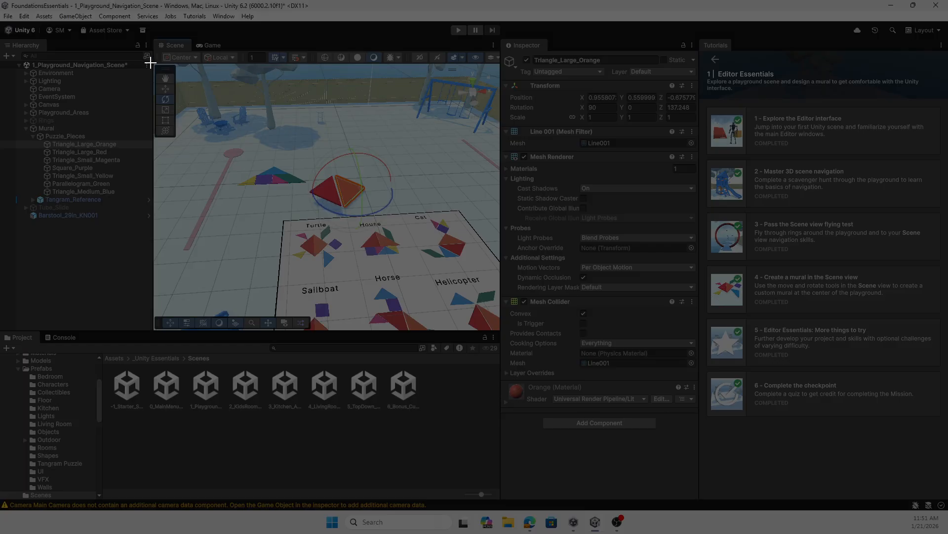
{"action": "left_click_drag", "start_coordinate": [150, 62], "coordinate": [496, 328]}
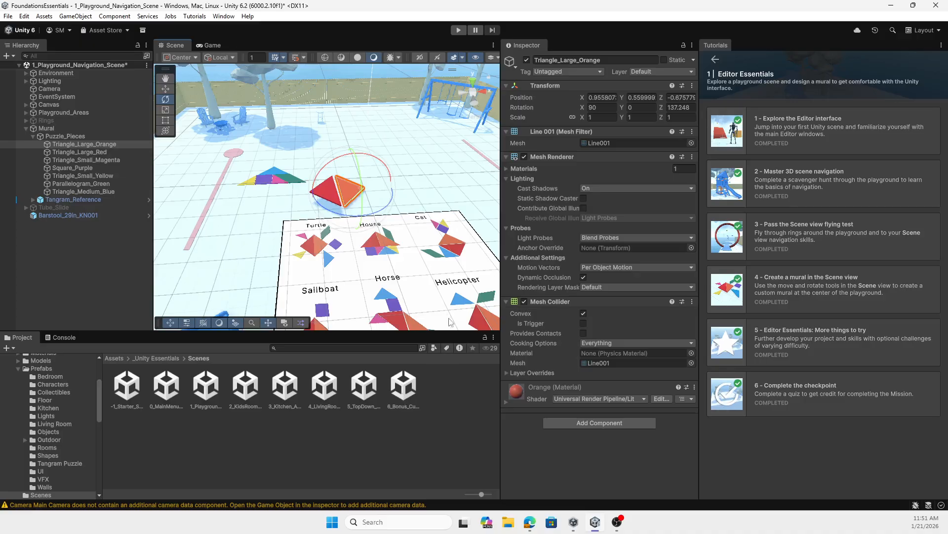
Open the Master 3D scene navigation tutorial, saving the modified scene, and return to the Editor Essentials tutorial list.
{"action": "left_click", "coordinate": [808, 180]}
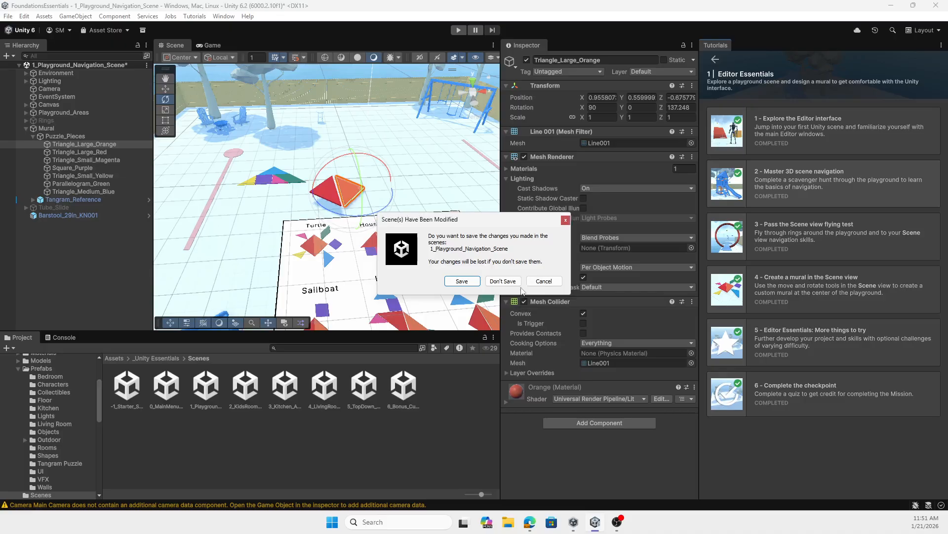
{"action": "left_click", "coordinate": [462, 281]}
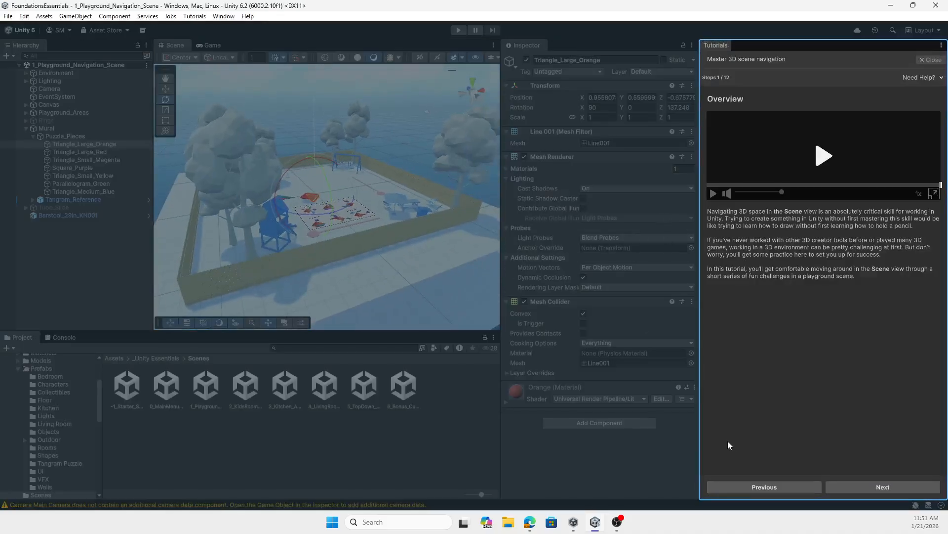
{"action": "left_click", "coordinate": [758, 487]}
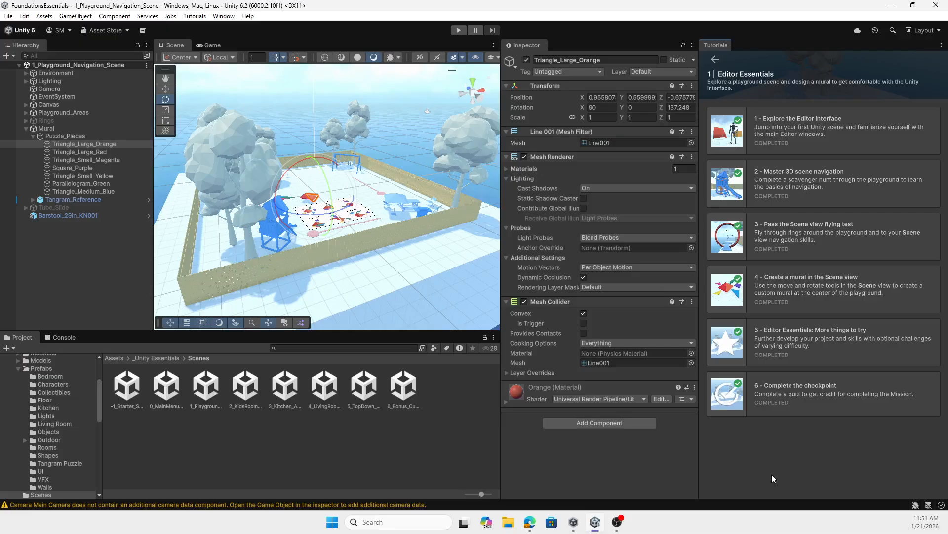
{"action": "left_click_drag", "start_coordinate": [353, 203], "coordinate": [326, 210], "text": "alt"}
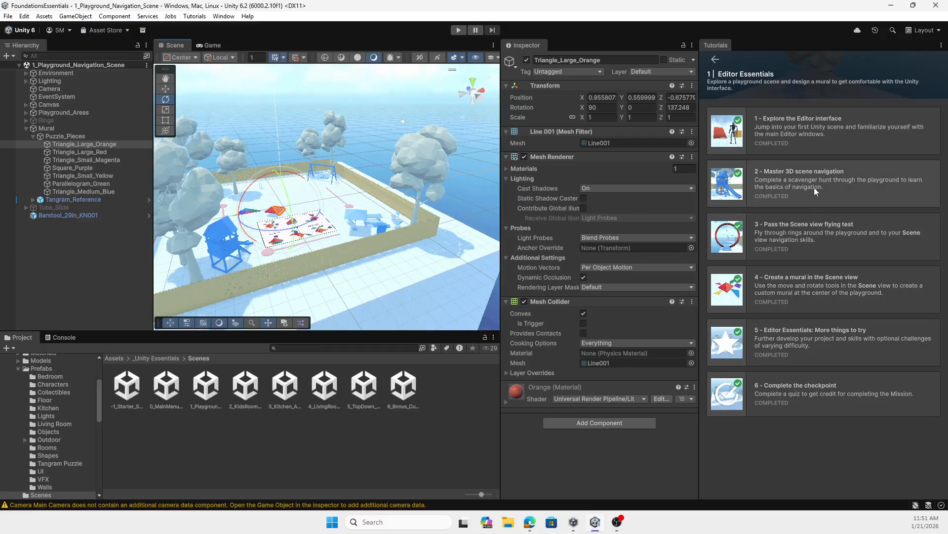
{"action": "left_click_drag", "start_coordinate": [377, 215], "coordinate": [307, 219], "text": "alt"}
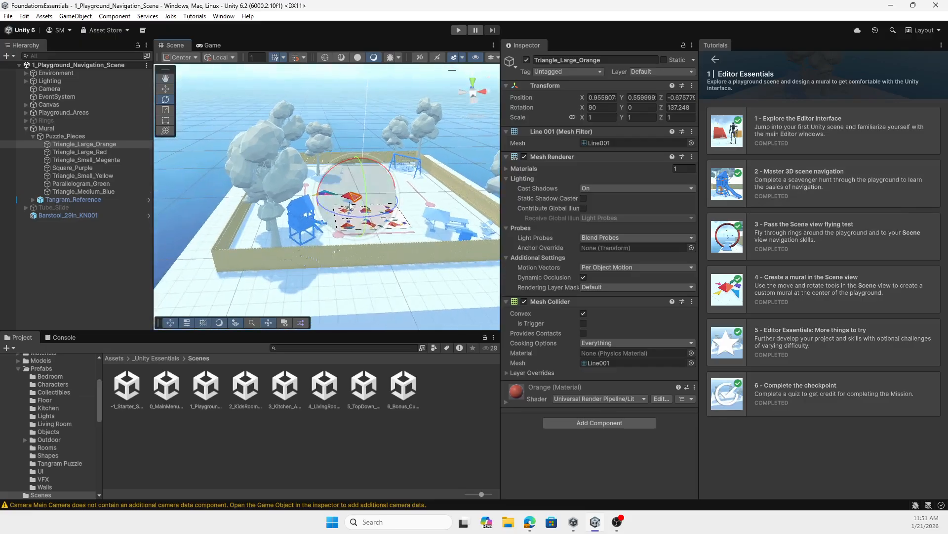
Read the Master 3D scene navigation tutorial through its page on framing the four playground areas and return to the tutorial list.
{"action": "left_click", "coordinate": [800, 188]}
{"action": "left_click", "coordinate": [868, 489]}
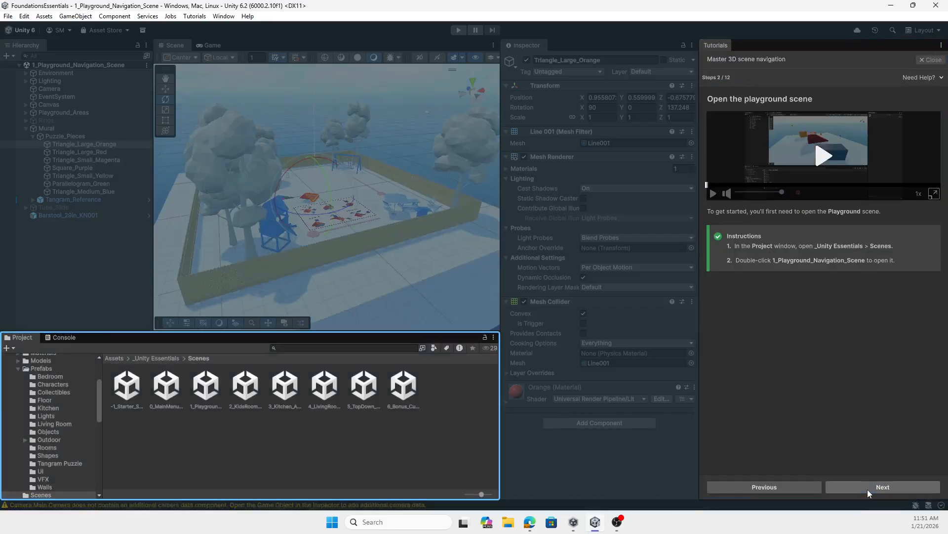
{"action": "left_click", "coordinate": [873, 488]}
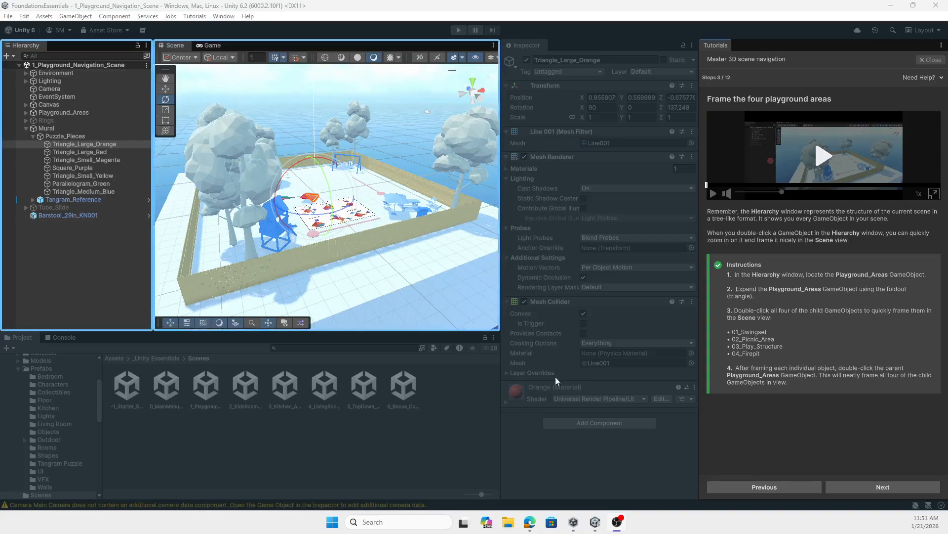
{"action": "left_click", "coordinate": [755, 485]}
{"action": "left_click", "coordinate": [757, 486]}
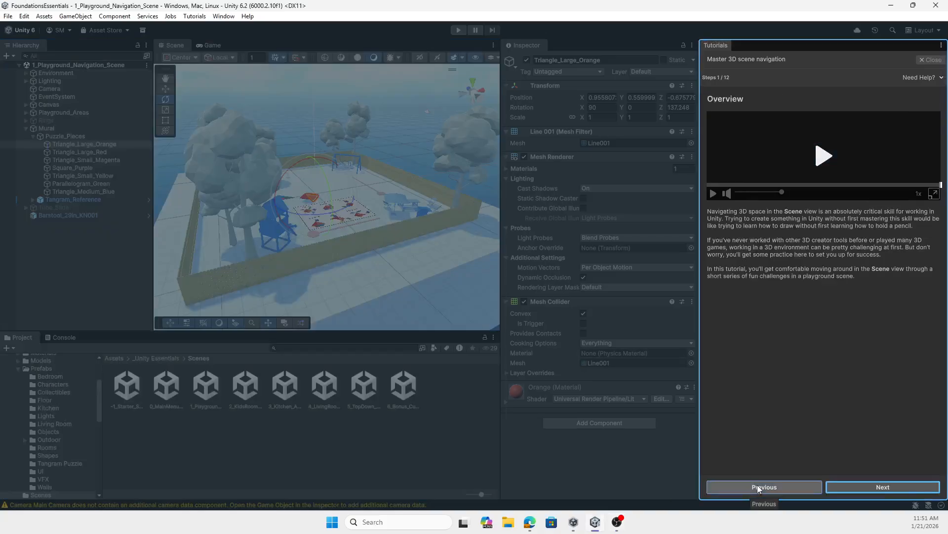
{"action": "left_click", "coordinate": [757, 487]}
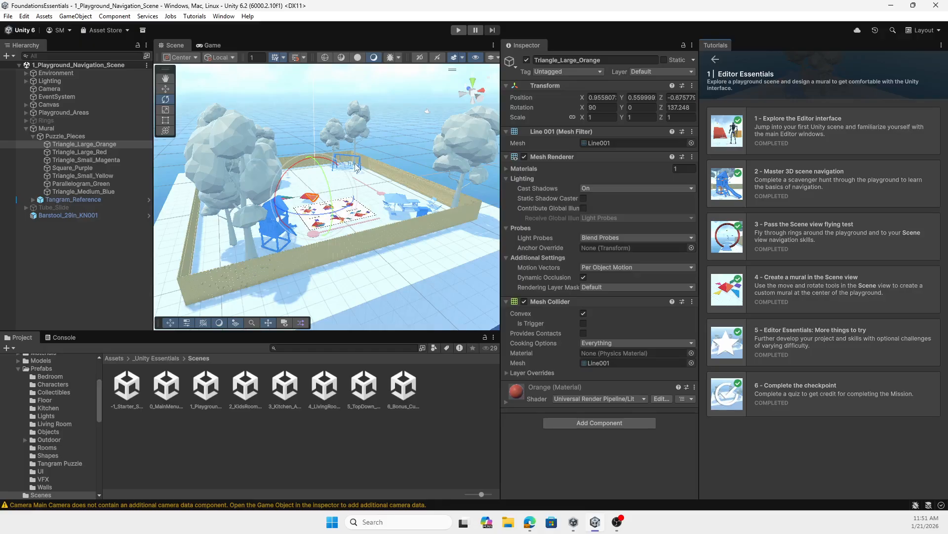
Expand the Playground_Areas object and frame its 01_Swingset child in the Scene view.
{"action": "left_click_drag", "start_coordinate": [364, 177], "coordinate": [341, 253], "text": "alt"}
{"action": "middle_click_drag", "start_coordinate": [243, 151], "coordinate": [162, 180]}
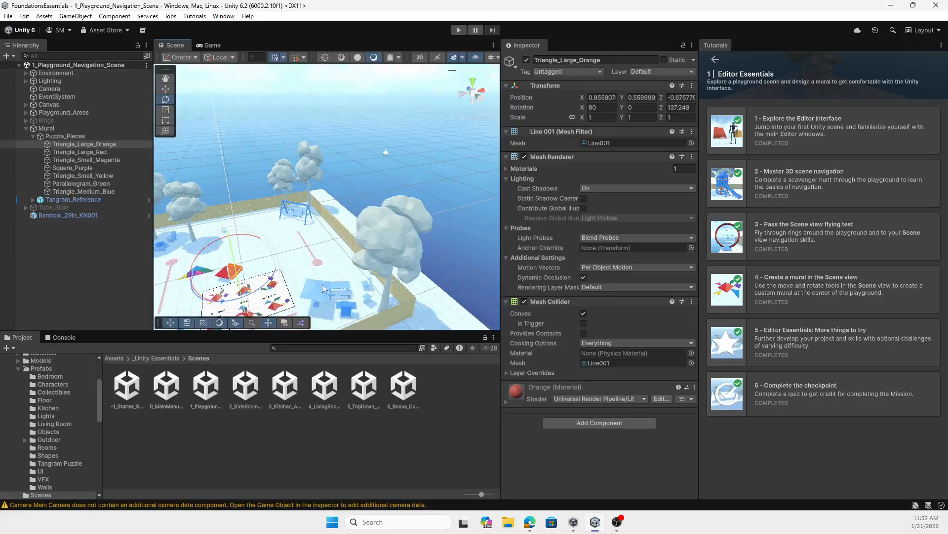
{"action": "left_click", "coordinate": [309, 216]}
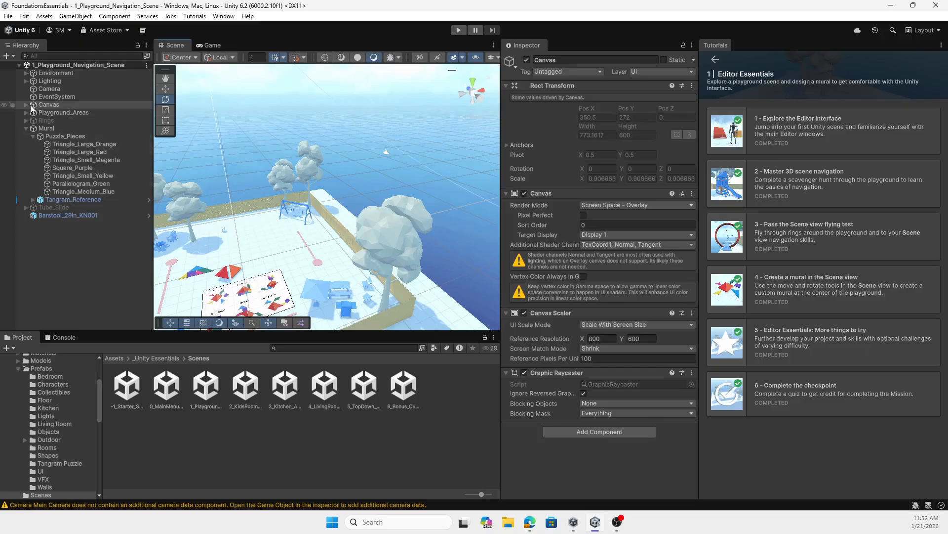
{"action": "left_click", "coordinate": [57, 113]}
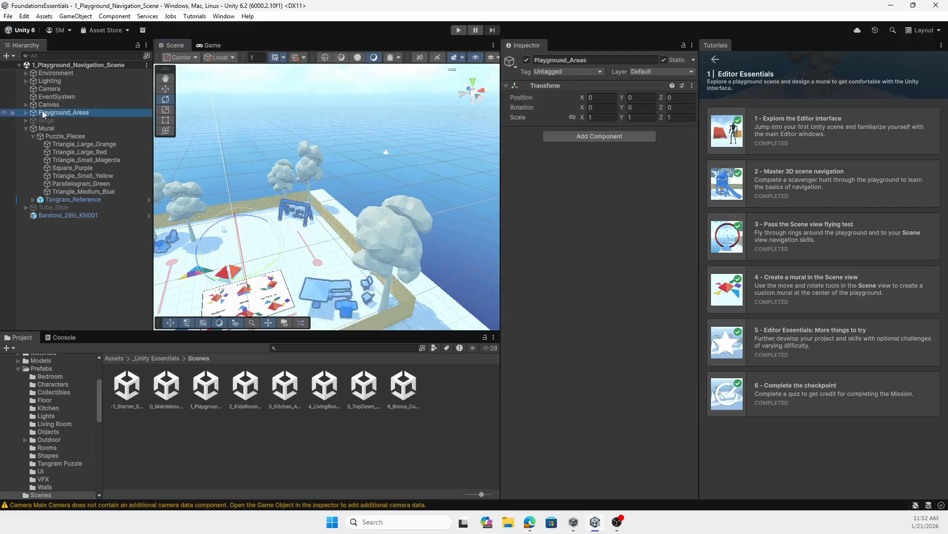
{"action": "left_click", "coordinate": [26, 113]}
{"action": "double_click", "coordinate": [63, 120]}
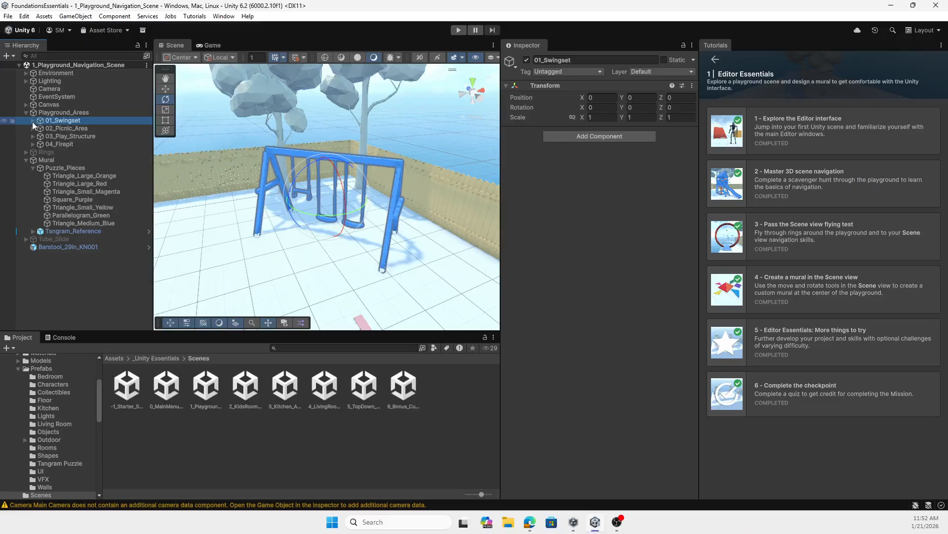
Frame the Number object inside 01_Swingset and examine where it sits on the swing frame.
{"action": "left_click", "coordinate": [33, 121]}
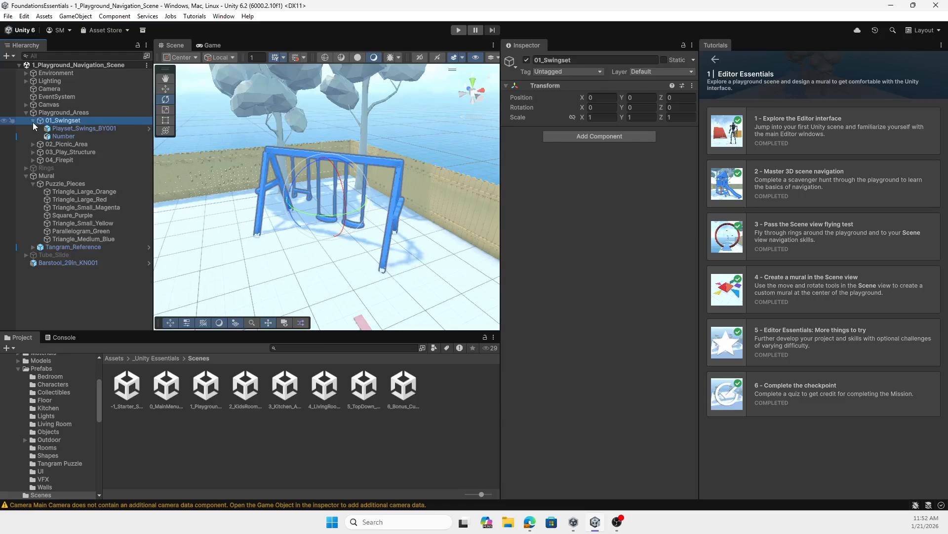
{"action": "double_click", "coordinate": [66, 137]}
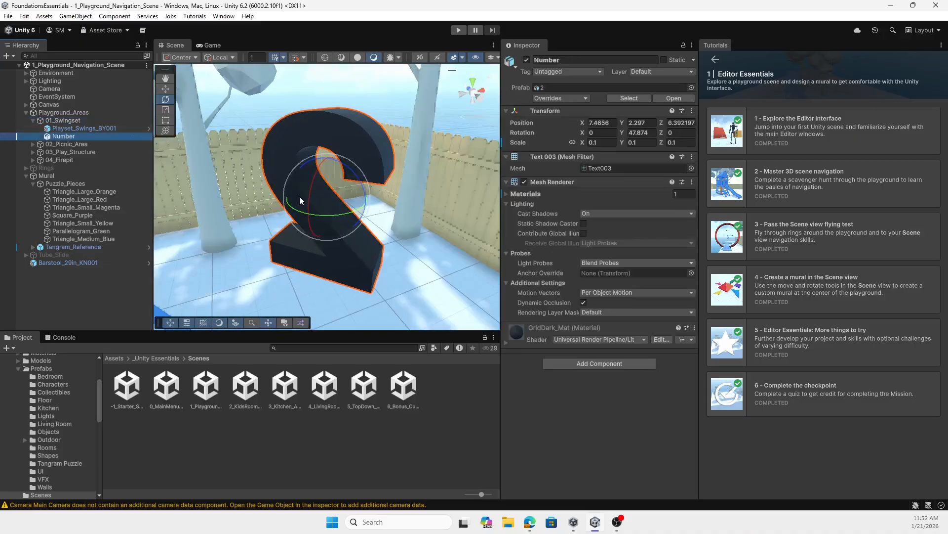
{"action": "scroll", "coordinate": [327, 190], "scroll_direction": "down", "scroll_amount": 2}
{"action": "scroll", "coordinate": [325, 185], "scroll_direction": "down", "scroll_amount": 3}
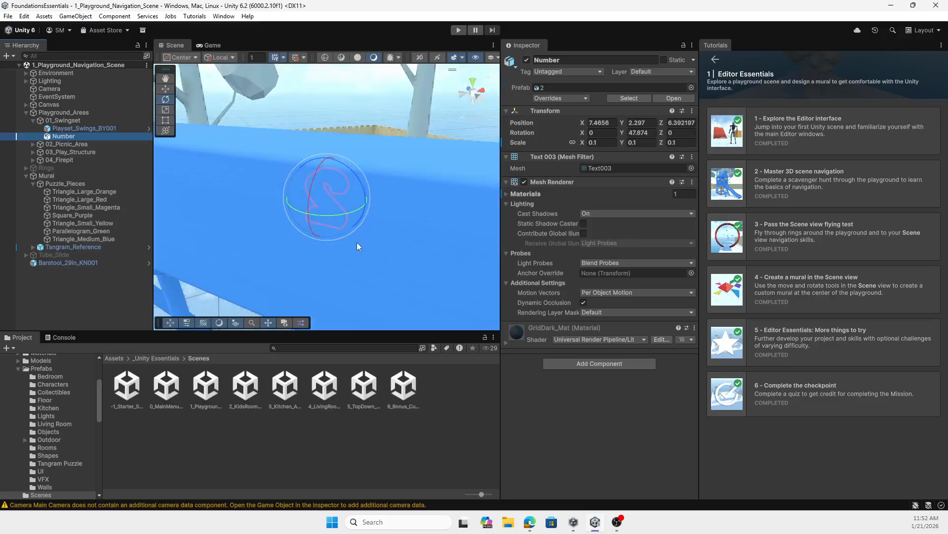
{"action": "scroll", "coordinate": [353, 240], "scroll_direction": "down", "scroll_amount": 5}
{"action": "scroll", "coordinate": [354, 242], "scroll_direction": "down", "scroll_amount": 2}
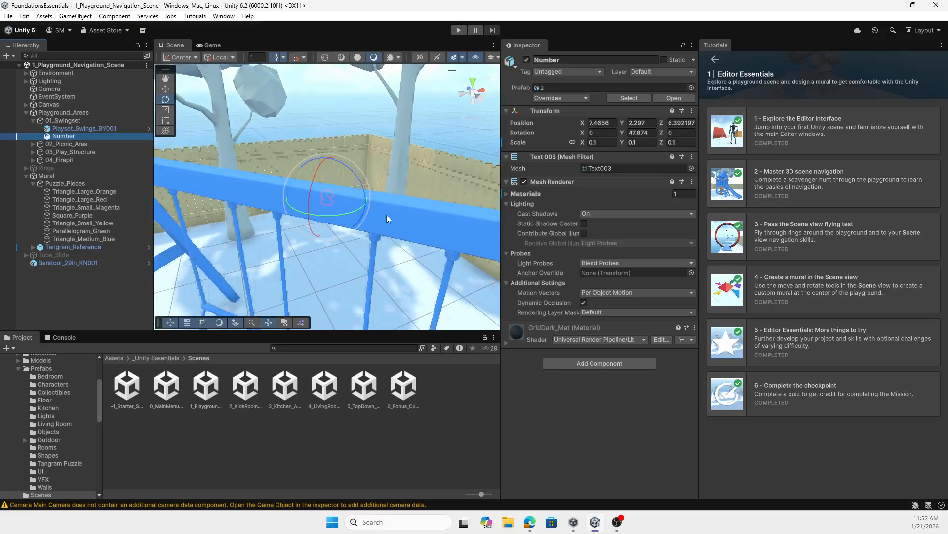
{"action": "scroll", "coordinate": [349, 237], "scroll_direction": "down", "scroll_amount": 4}
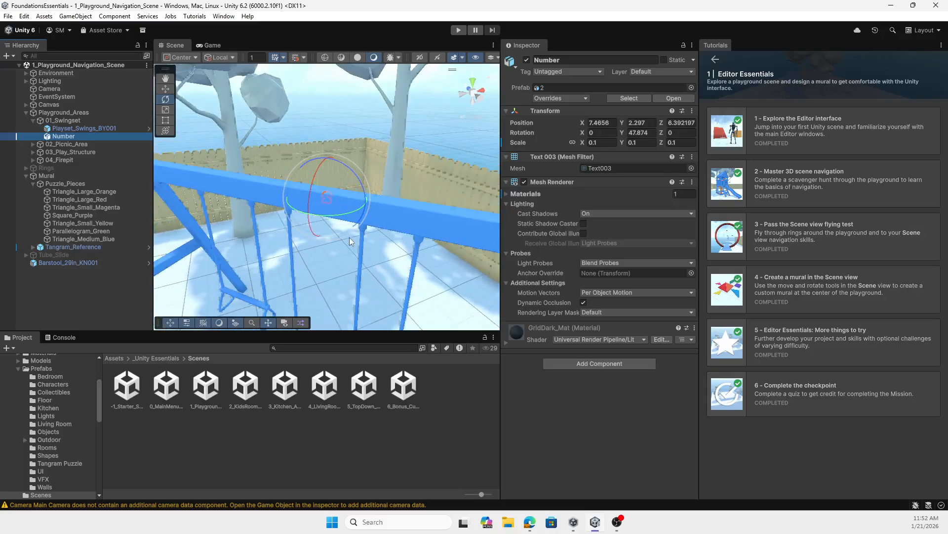
Frame the 02_Picnic_Area object and its Number child in the Scene view.
{"action": "double_click", "coordinate": [67, 144]}
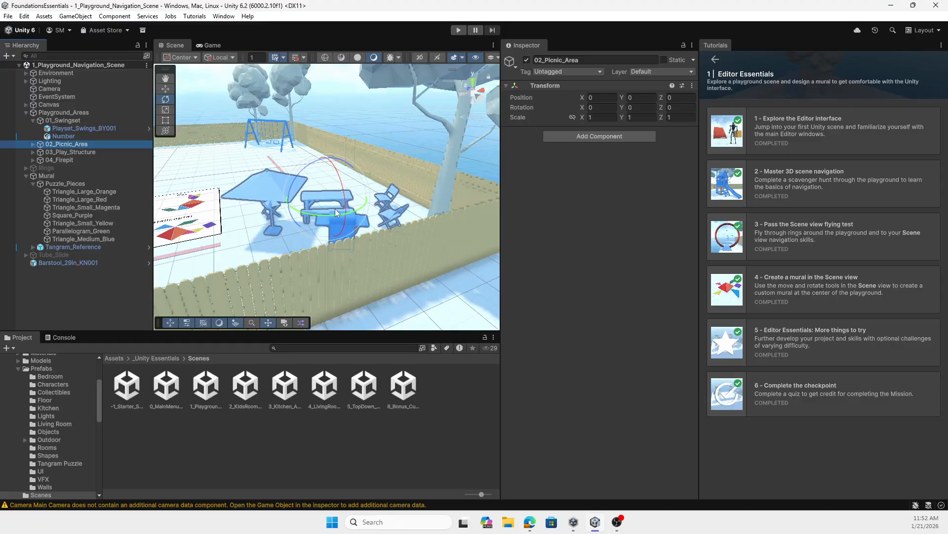
{"action": "left_click", "coordinate": [33, 144]}
{"action": "left_click", "coordinate": [62, 200]}
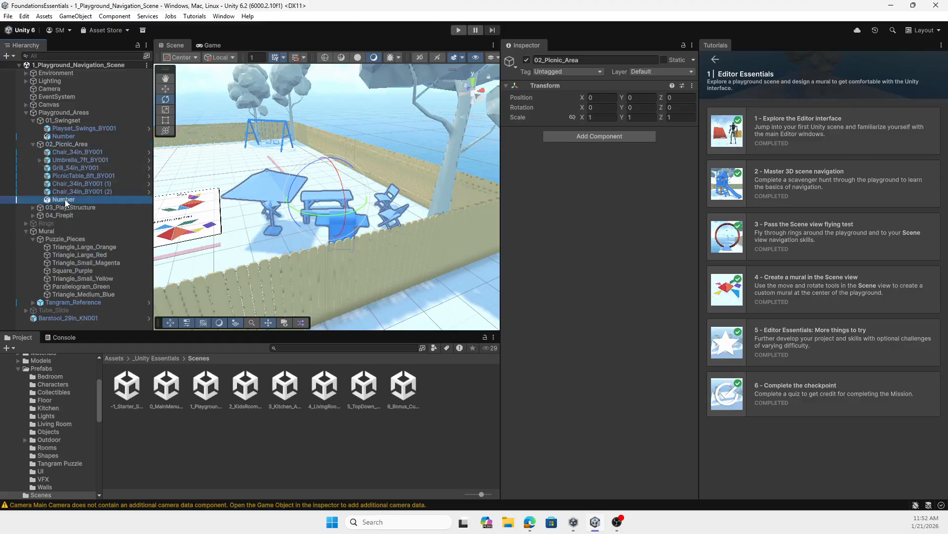
{"action": "key", "text": "f"}
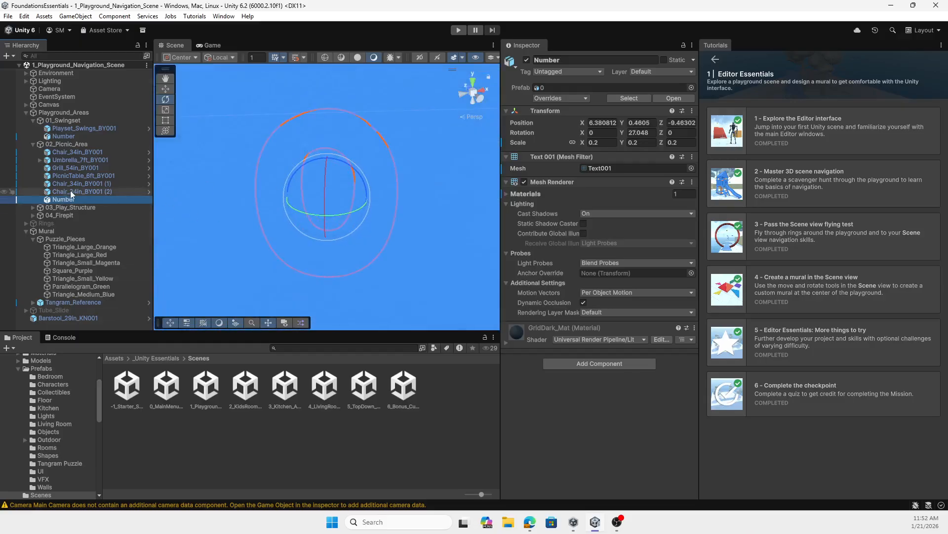
Frame the picnic area's chairs Chair_34in_BY001 (2) and Chair_34in_BY001 (1) and examine their surroundings.
{"action": "left_click", "coordinate": [79, 192]}
{"action": "key", "text": "f"}
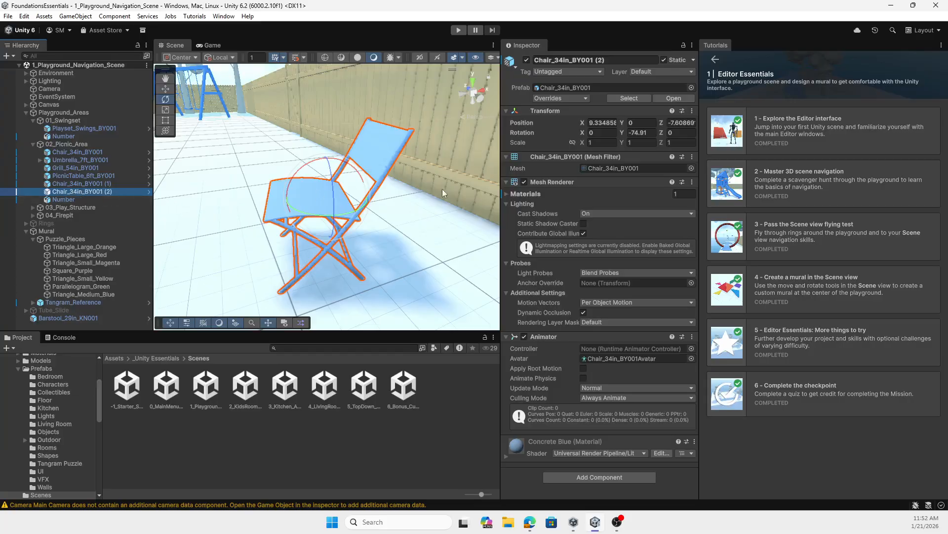
{"action": "left_click", "coordinate": [98, 185]}
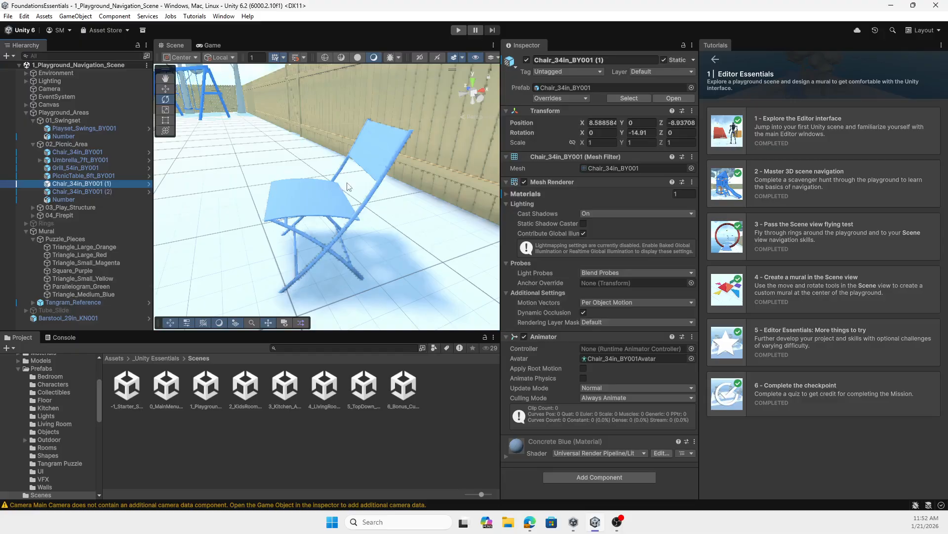
{"action": "key", "text": "f"}
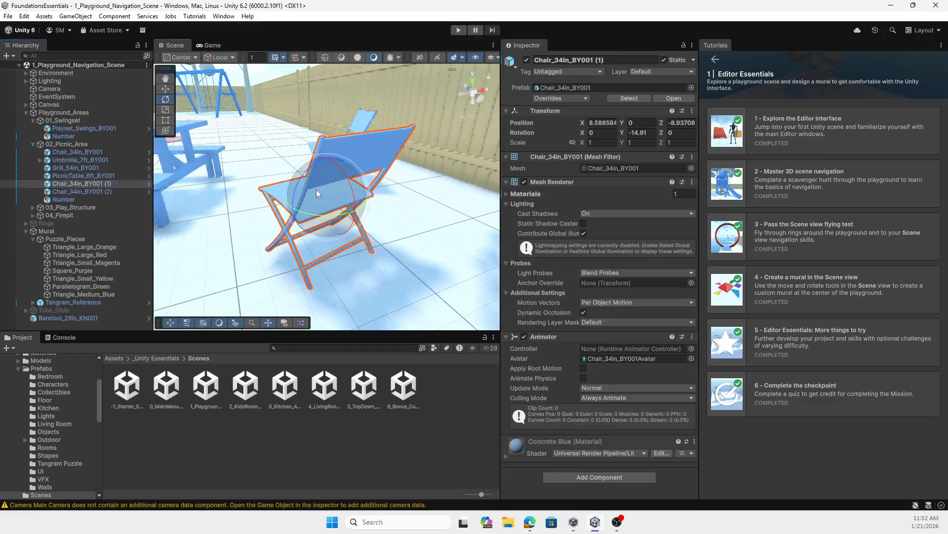
{"action": "scroll", "coordinate": [322, 167], "scroll_direction": "down", "scroll_amount": 10}
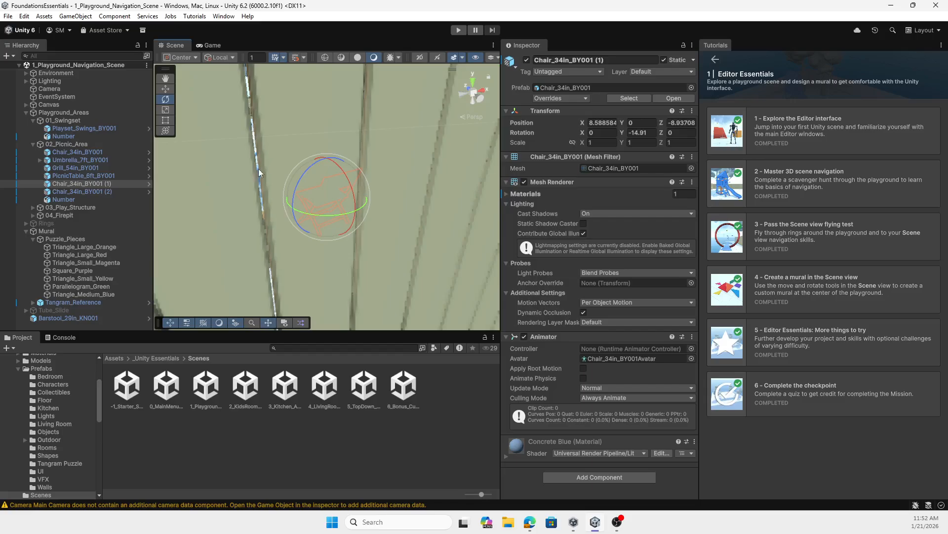
{"action": "scroll", "coordinate": [268, 174], "scroll_direction": "down", "scroll_amount": 5}
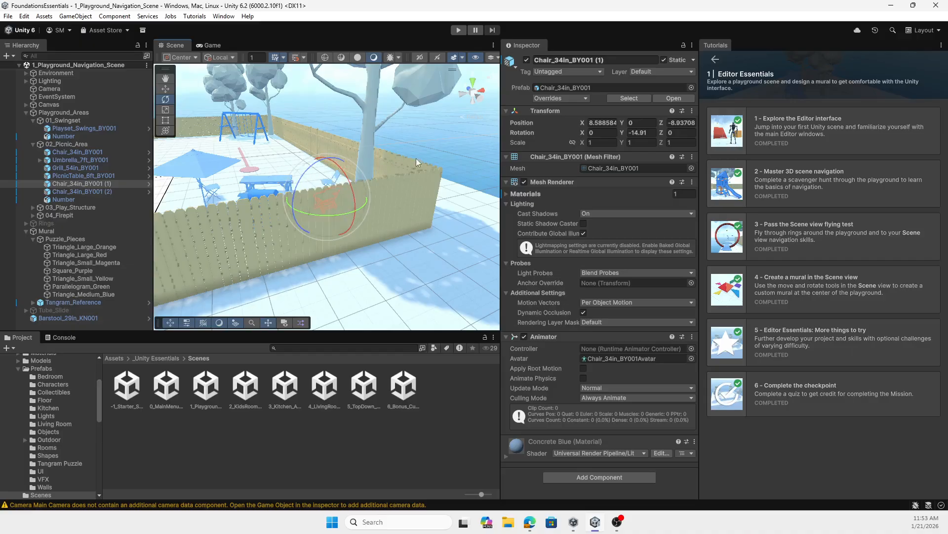
Run the scene in Play mode to view the 4-digit code field, and exit back to the picnic area in the Scene view.
{"action": "left_click", "coordinate": [458, 31]}
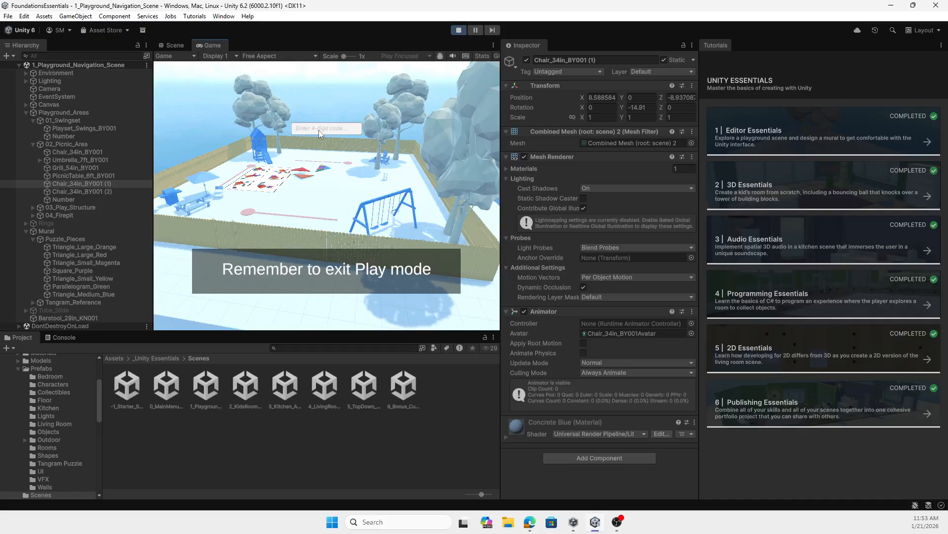
{"action": "key", "text": "ctrl+p"}
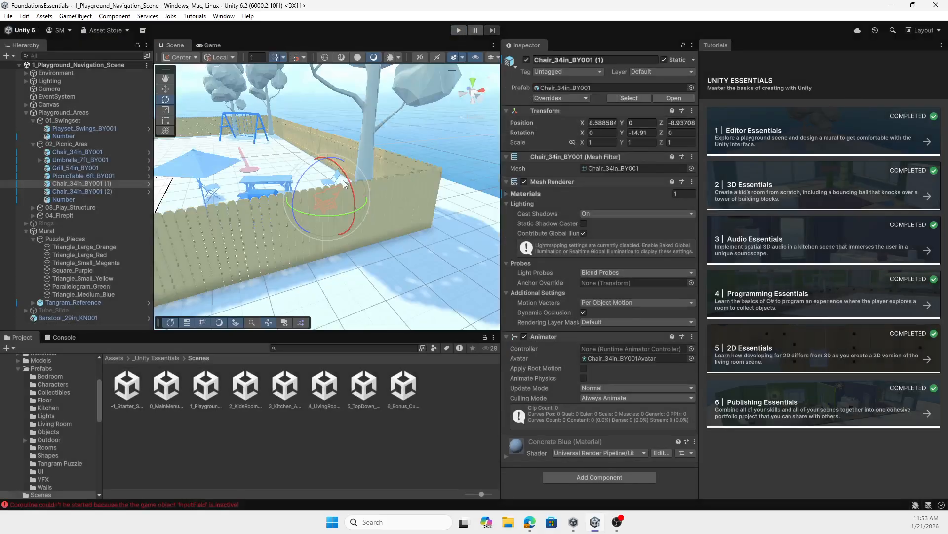
{"action": "scroll", "coordinate": [236, 187], "scroll_direction": "down", "scroll_amount": 2}
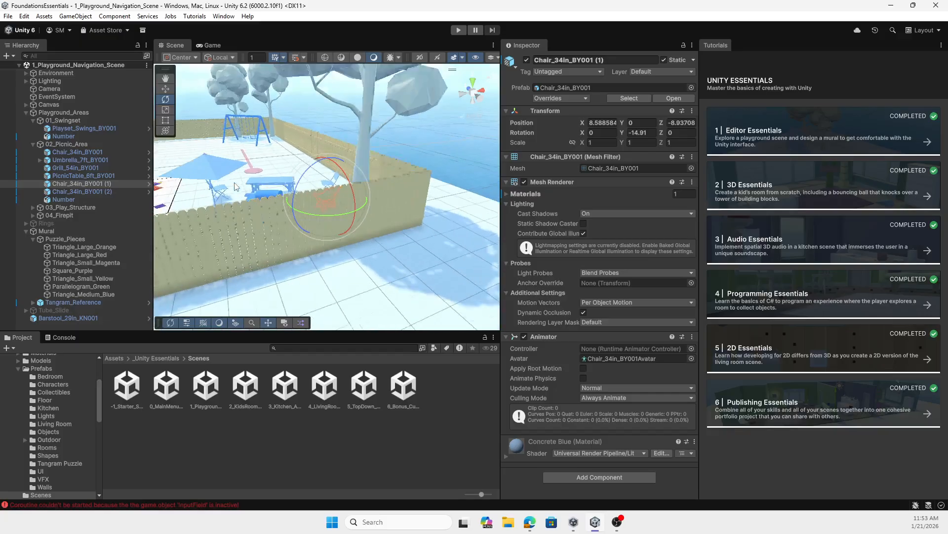
{"action": "scroll", "coordinate": [236, 186], "scroll_direction": "up", "scroll_amount": 4}
{"action": "middle_click_drag", "start_coordinate": [236, 186], "coordinate": [326, 235]}
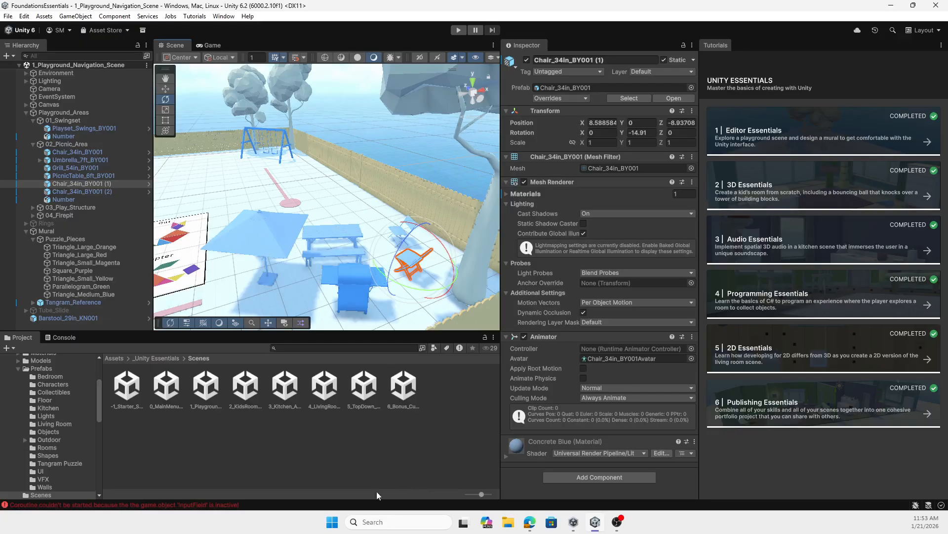
Open the Snipping Tool from the full list of installed apps.
{"action": "left_click", "coordinate": [332, 522]}
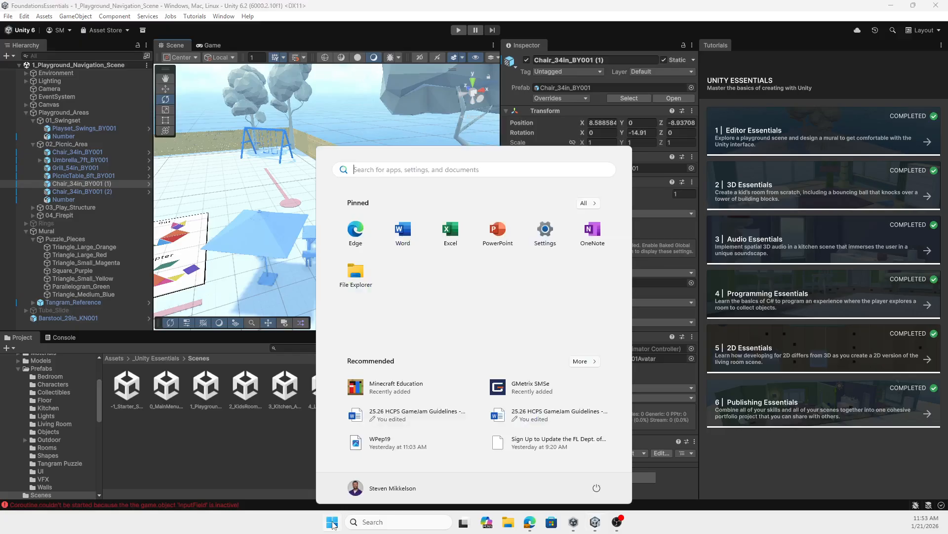
{"action": "left_click", "coordinate": [591, 203]}
{"action": "scroll", "coordinate": [428, 322], "scroll_direction": "down", "scroll_amount": 5}
{"action": "scroll", "coordinate": [426, 323], "scroll_direction": "down", "scroll_amount": 10}
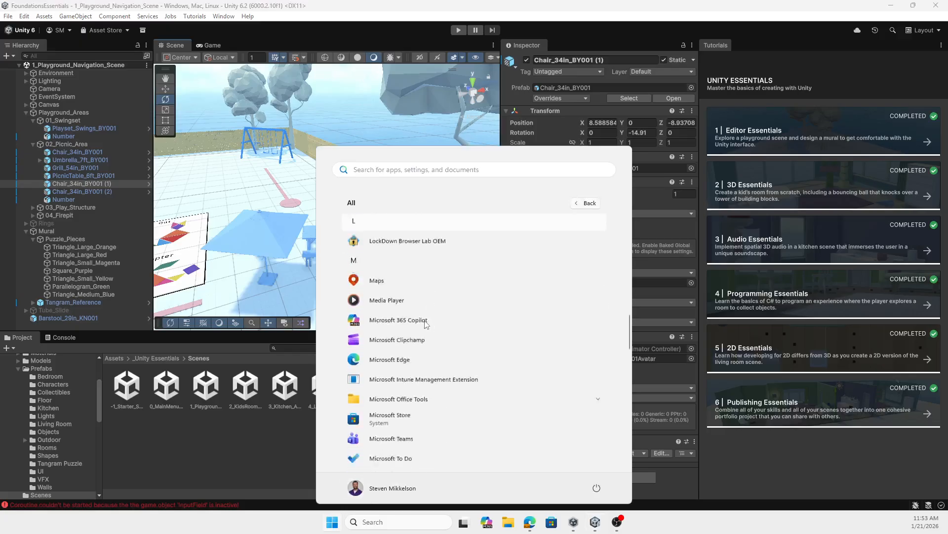
{"action": "scroll", "coordinate": [426, 324], "scroll_direction": "down", "scroll_amount": 6}
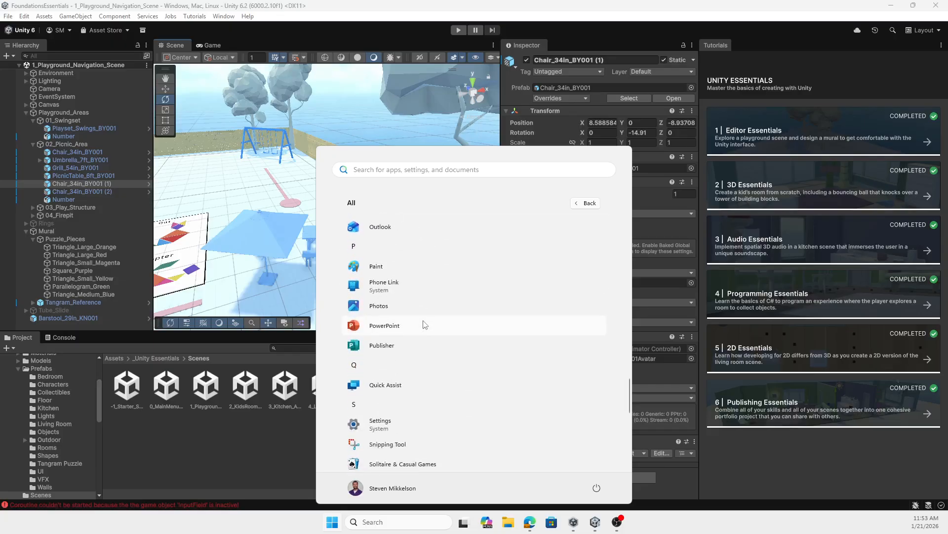
{"action": "left_click", "coordinate": [398, 373]}
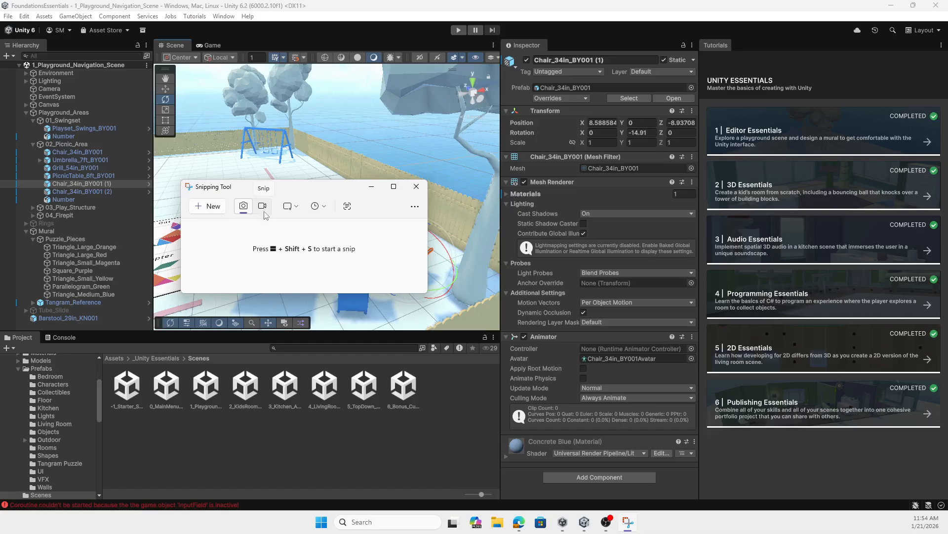
Start a screen recording in the Snipping Tool, with the capture area drawn around the Scene view and part of the Inspector.
{"action": "left_click", "coordinate": [266, 210]}
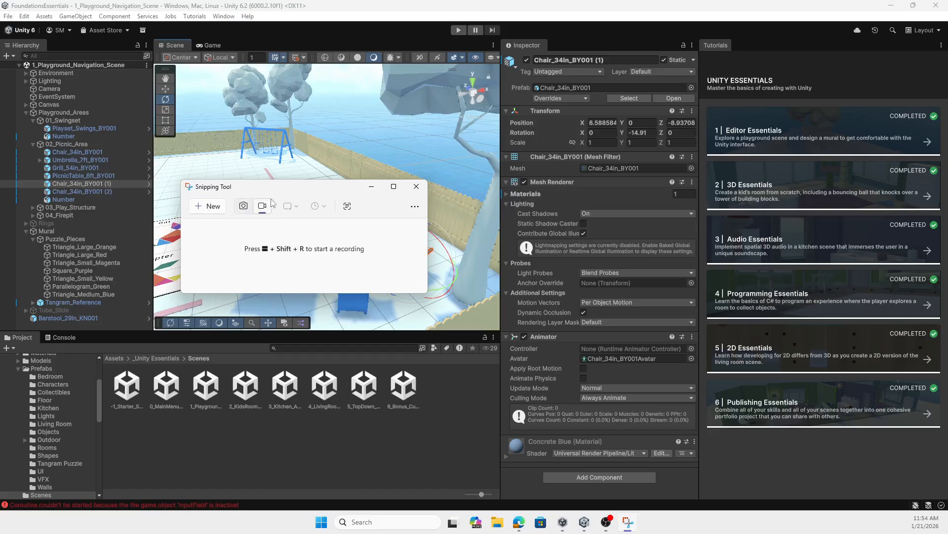
{"action": "left_click", "coordinate": [210, 206]}
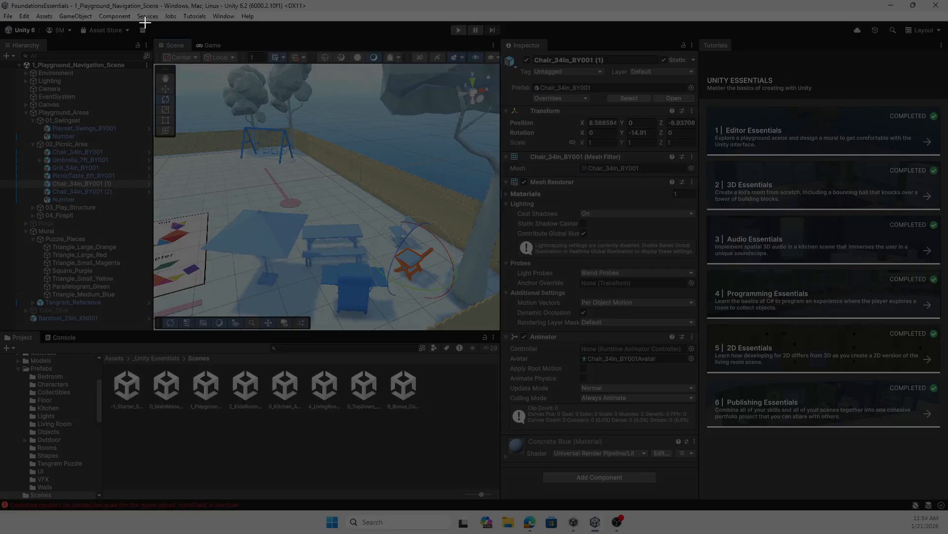
{"action": "left_click_drag", "start_coordinate": [143, 20], "coordinate": [618, 356]}
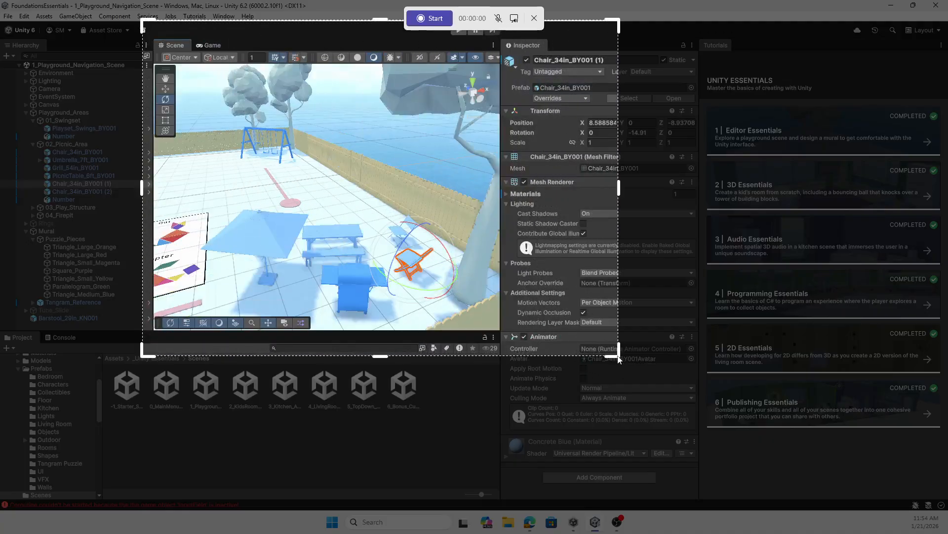
{"action": "left_click", "coordinate": [437, 21]}
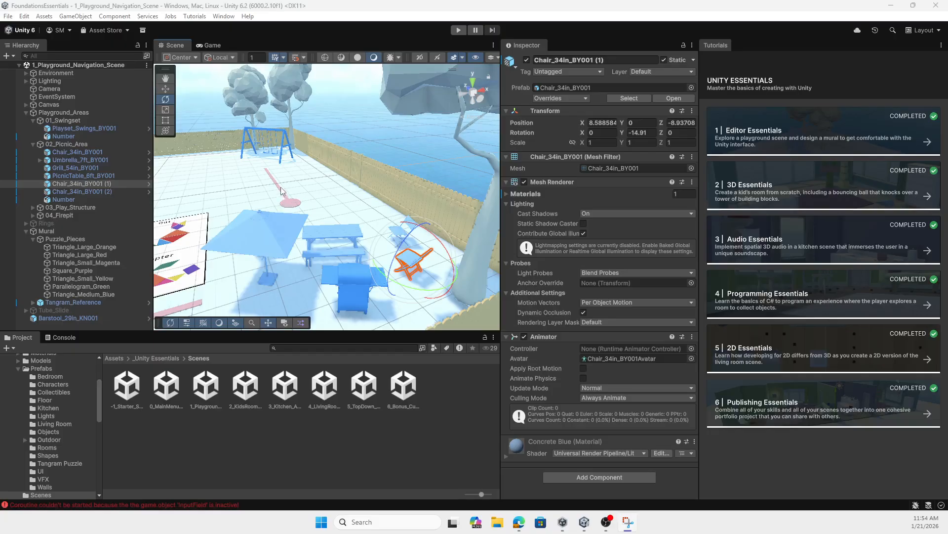
Record a fly-through of the playground in the Scene view, moving back and forth and ending at the Turtle tangram reference.
{"action": "key", "text": "w"}
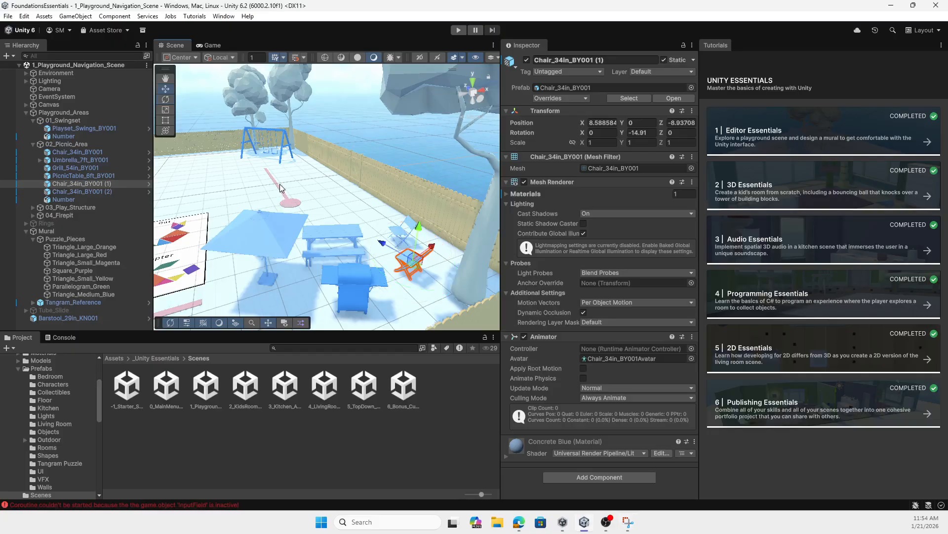
{"action": "key", "text": "w"}
{"action": "right_click_drag", "start_coordinate": [280, 188], "coordinate": [201, 152]}
{"action": "key", "text": "s"}
{"action": "key", "text": "w"}
{"action": "key", "text": "s"}
{"action": "key", "text": "w"}
{"action": "key", "text": "s"}
{"action": "key", "text": "w"}
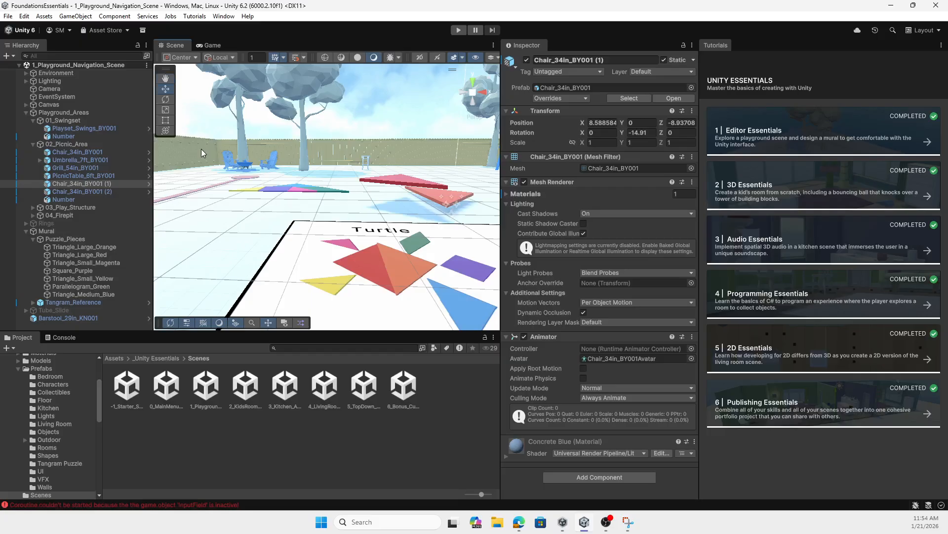
Stop the screen recording and close the Snipping Tool window.
{"action": "left_click", "coordinate": [442, 18]}
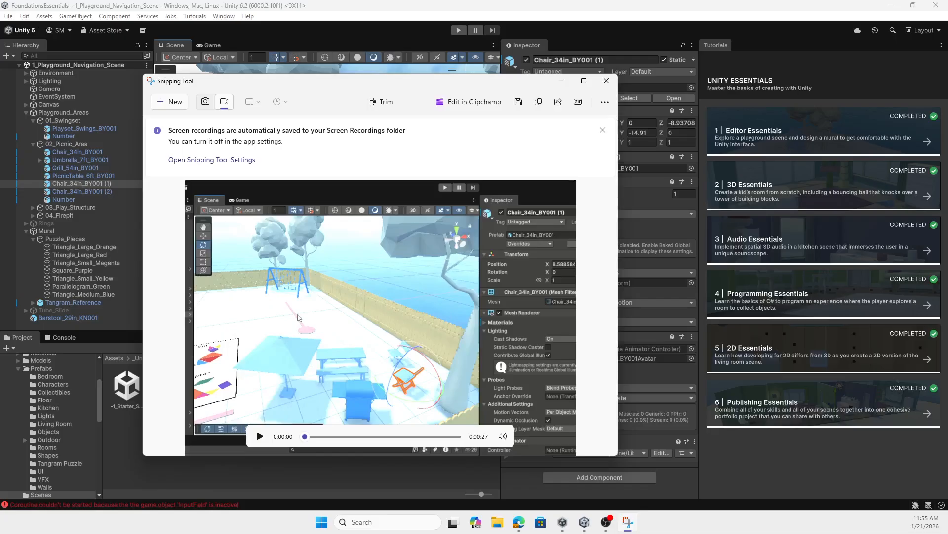
{"action": "left_click", "coordinate": [606, 80]}
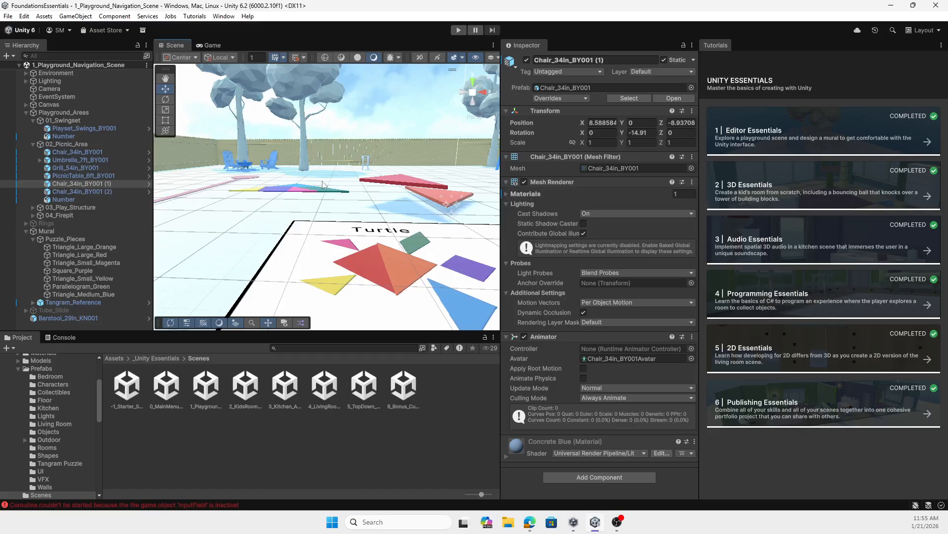
{"action": "right_click_drag", "start_coordinate": [322, 182], "coordinate": [360, 191]}
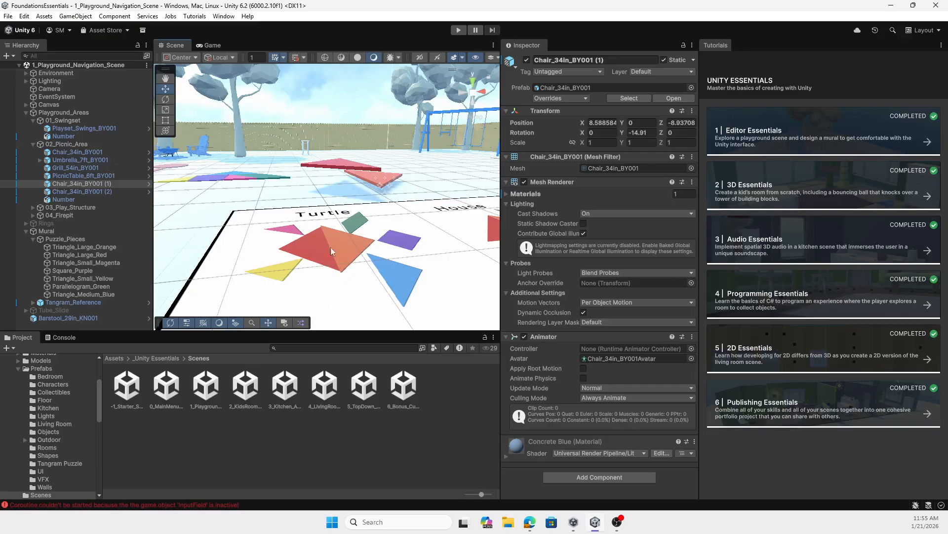
{"action": "right_click_drag", "start_coordinate": [330, 247], "coordinate": [412, 166]}
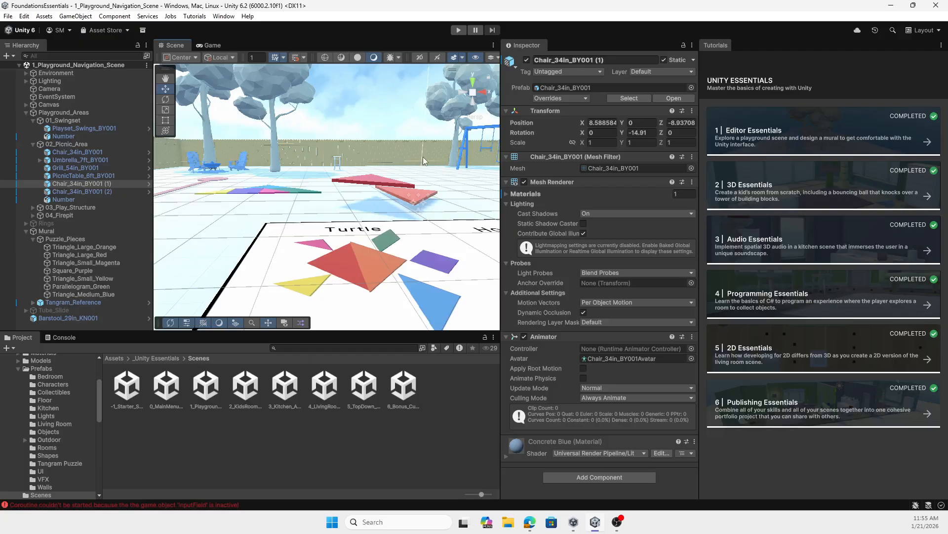